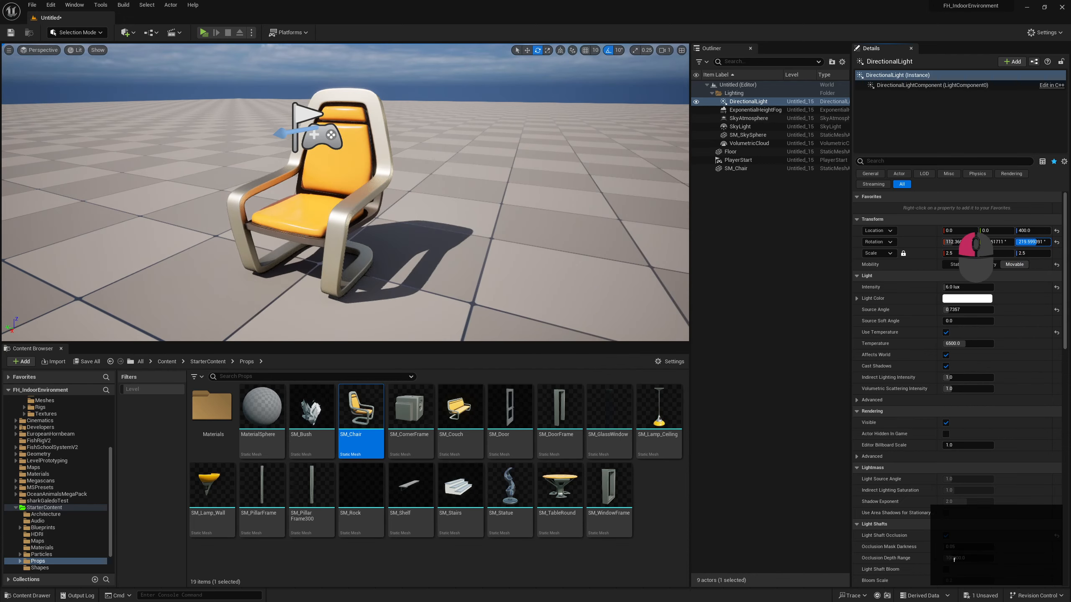
Step: Place the SKM_Quinn_Simple mannequin from the Mannequins Meshes folder into the level beside the chair
scroll(52, 506, "up", 5)
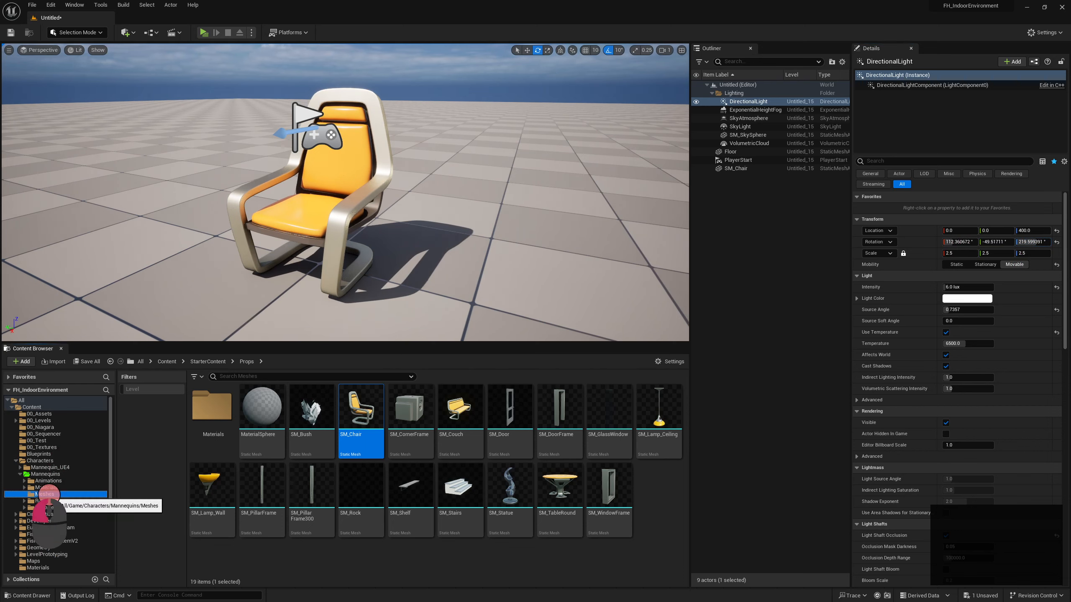
left_click(44, 494)
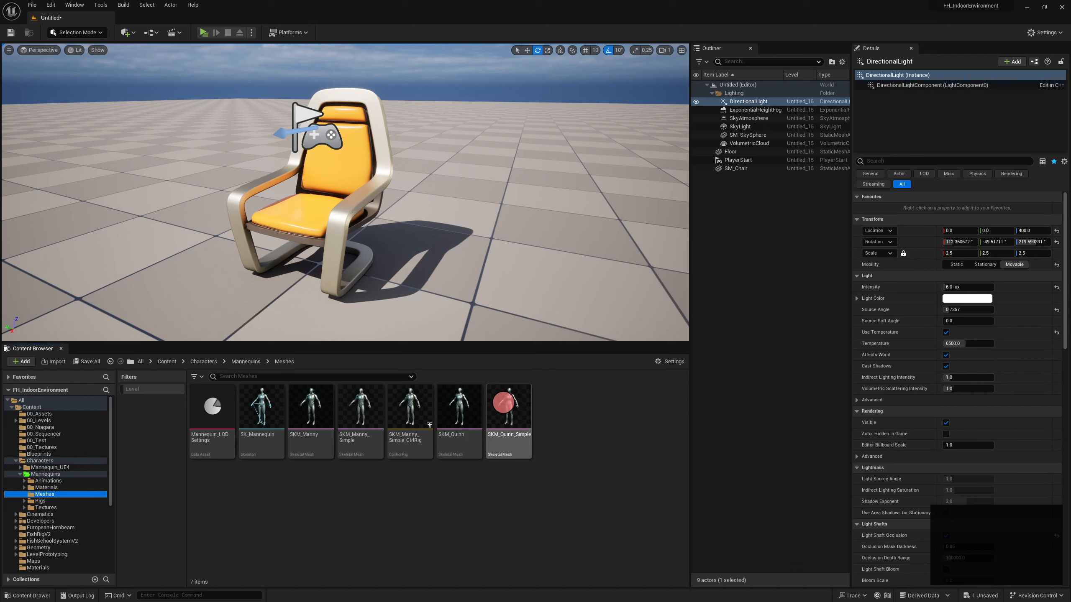
left_click_drag(509, 405, 246, 274)
key("s")
key("a")
key("w")
right_click_drag(246, 274, 269, 205)
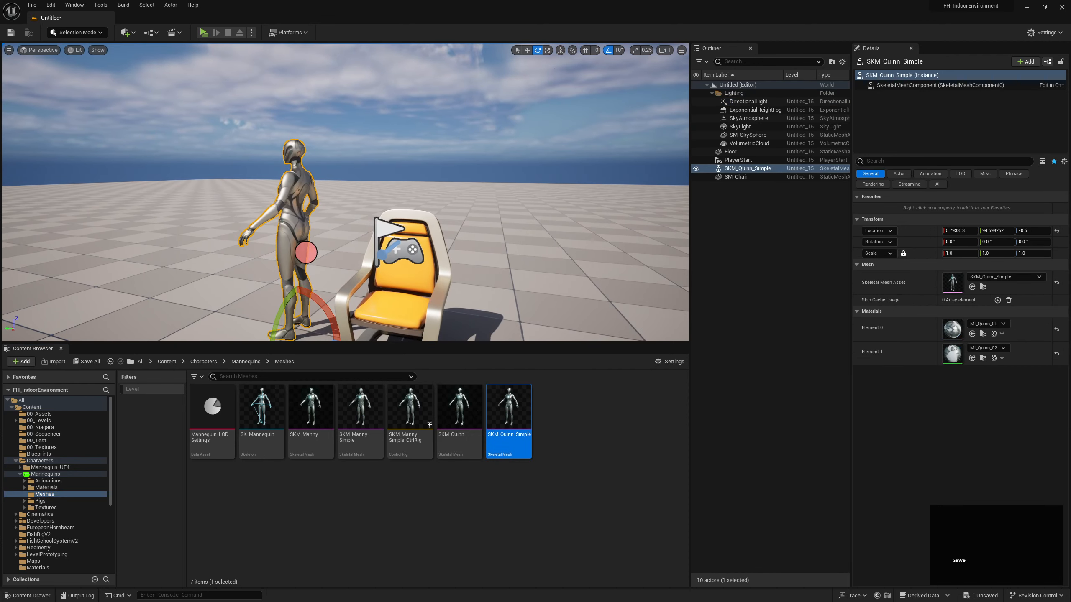
Step: Rotate the mannequin to -90° about the vertical axis and move it slightly away from the chair
right_click_drag(306, 252, 306, 303)
left_click_drag(316, 305, 602, 256)
mouse_move(214, 293)
right_mouse_down()
mouse_move(213, 333)
mouse_move(214, 293)
right_mouse_up()
key("d")
key("a")
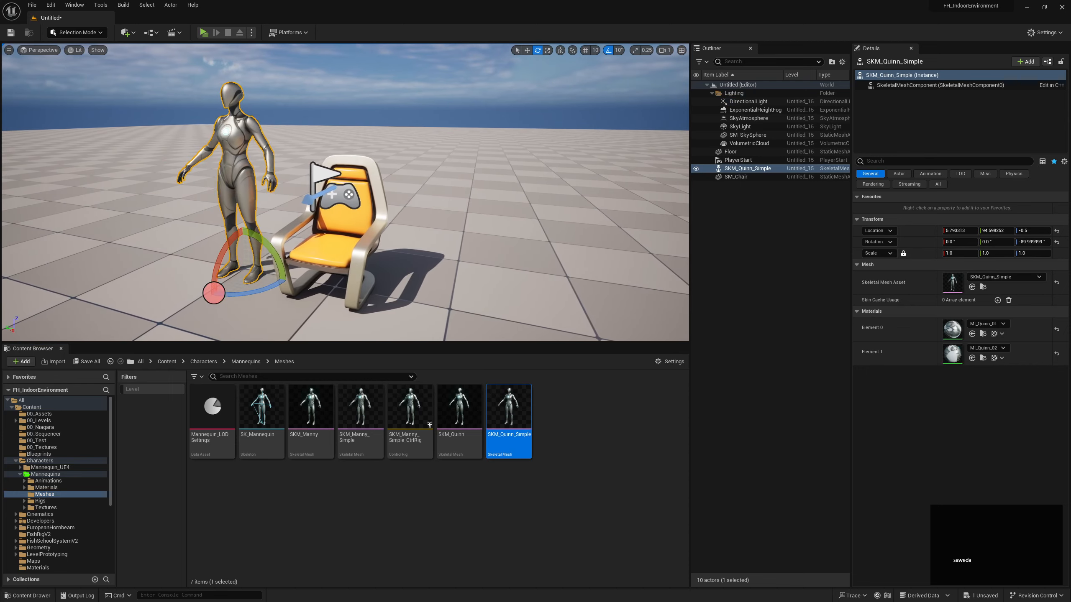
key("w")
mouse_move(239, 274)
left_mouse_down()
mouse_move(251, 258)
mouse_move(222, 278)
left_mouse_up()
Step: Assign the MI_Template_BaseGray material to both material elements of the mannequin
left_click(983, 324)
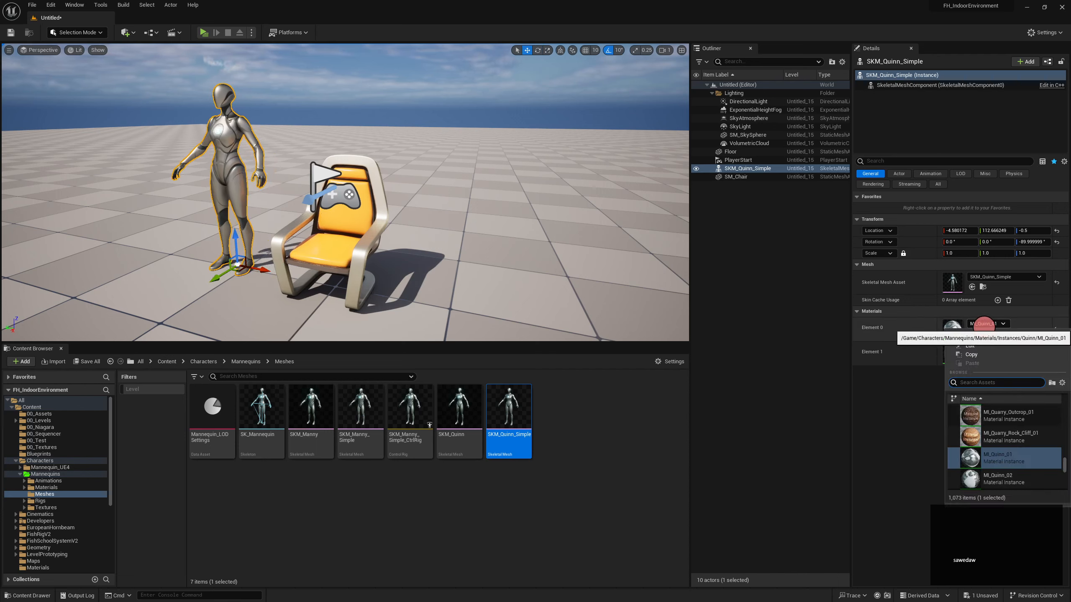
left_click(981, 382)
type("gra")
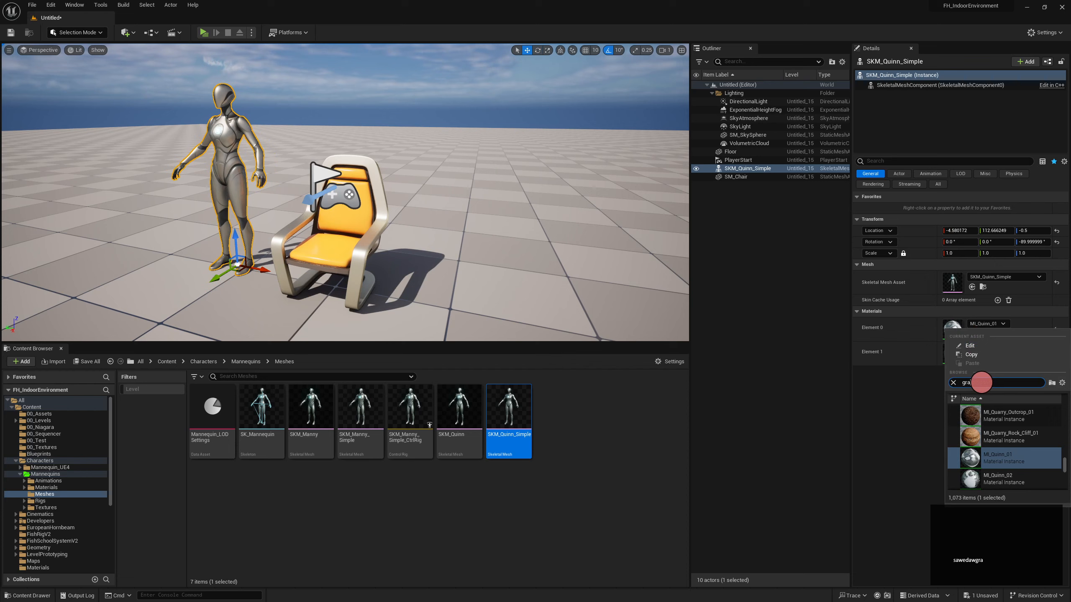
type("y")
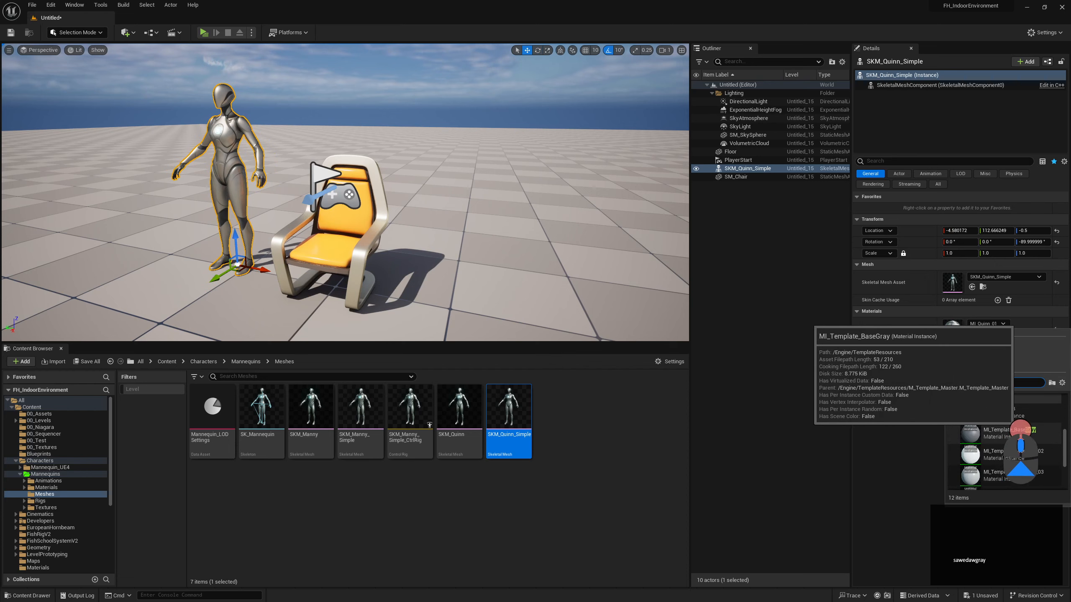
left_click(1020, 429)
left_click(983, 334)
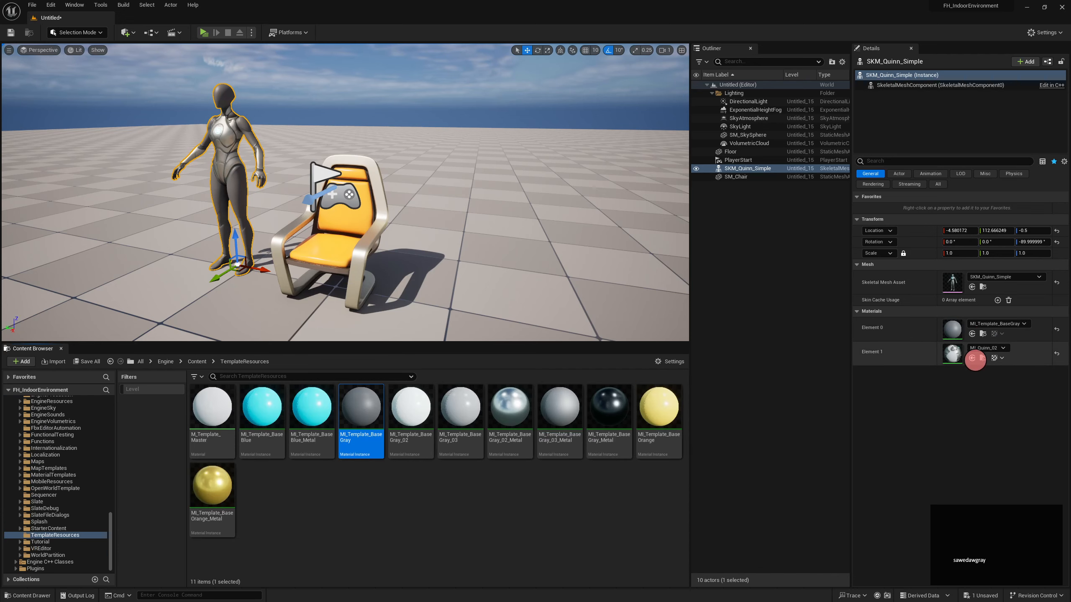
left_click(972, 358)
Step: Add a Cine Camera Actor and an empty Actor to the level
mouse_move(471, 232)
left_mouse_down()
mouse_move(461, 258)
mouse_move(467, 218)
left_mouse_up()
left_click(131, 32)
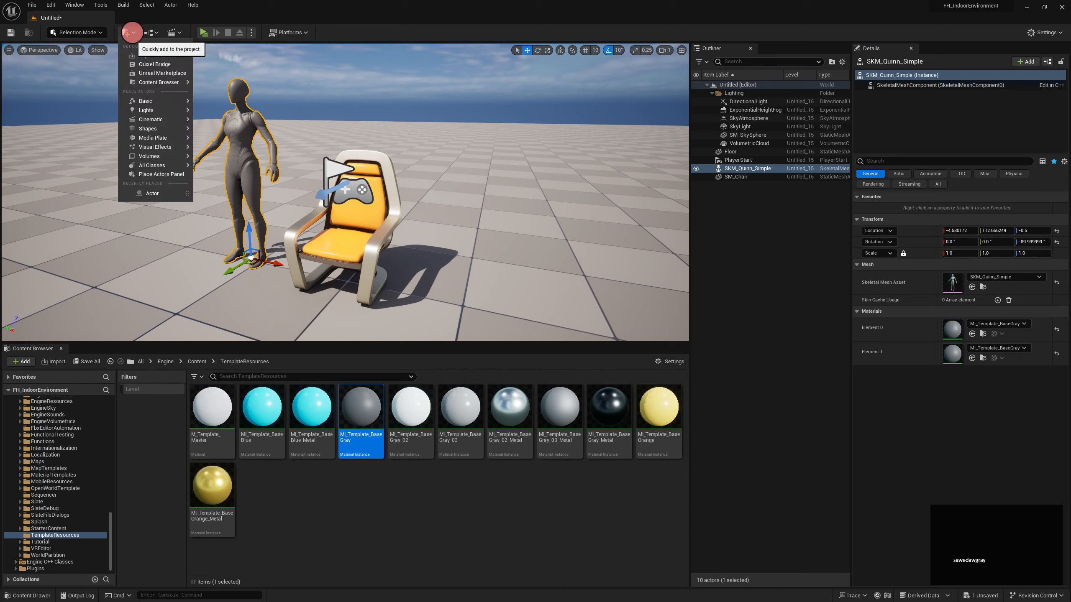
mouse_move(163, 118)
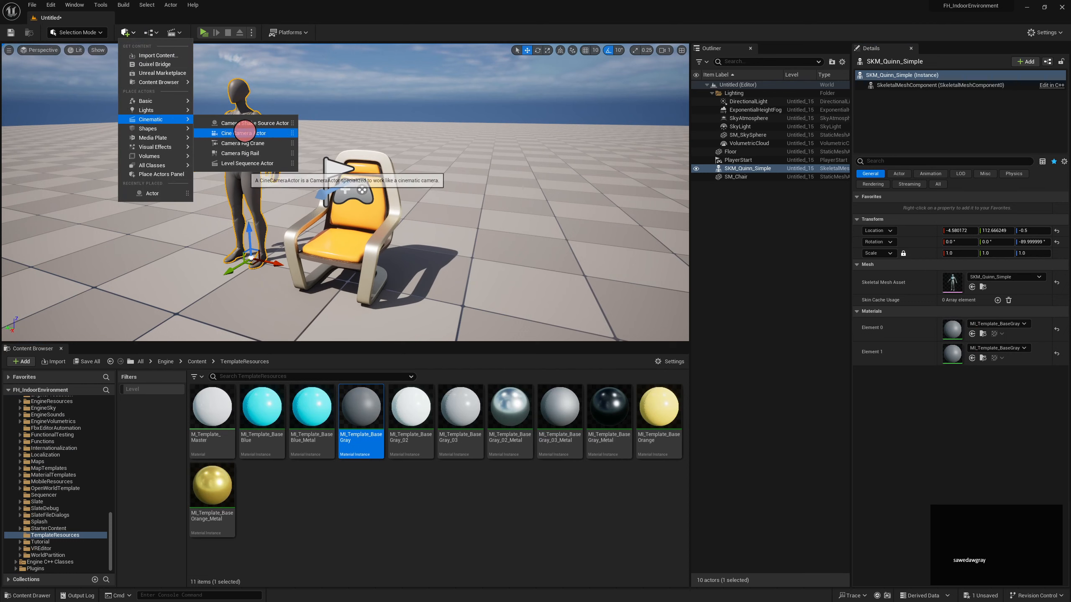
left_click(255, 133)
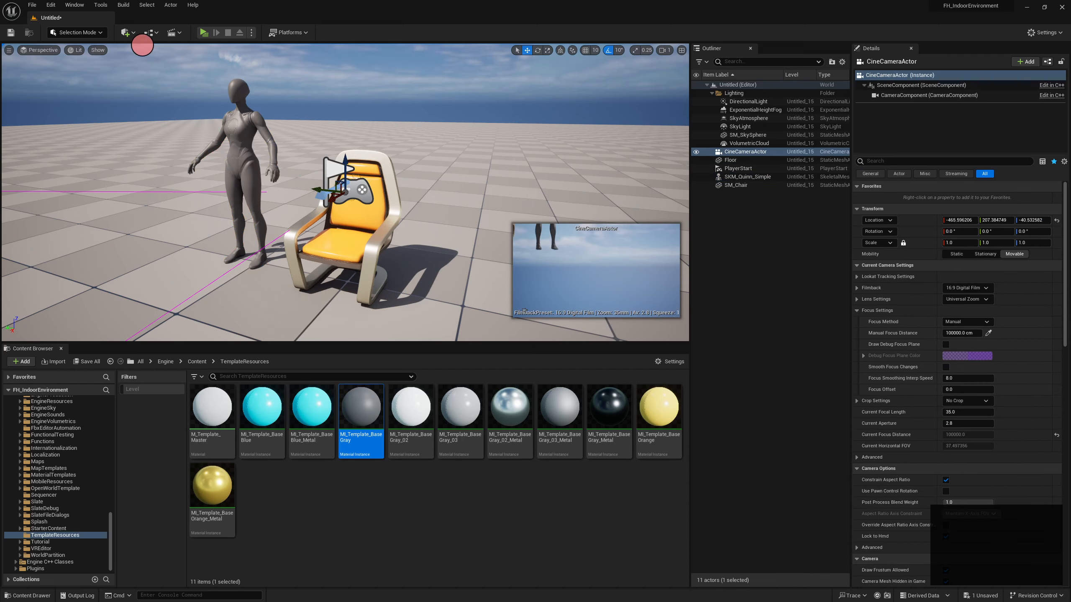
left_click(127, 32)
mouse_move(149, 101)
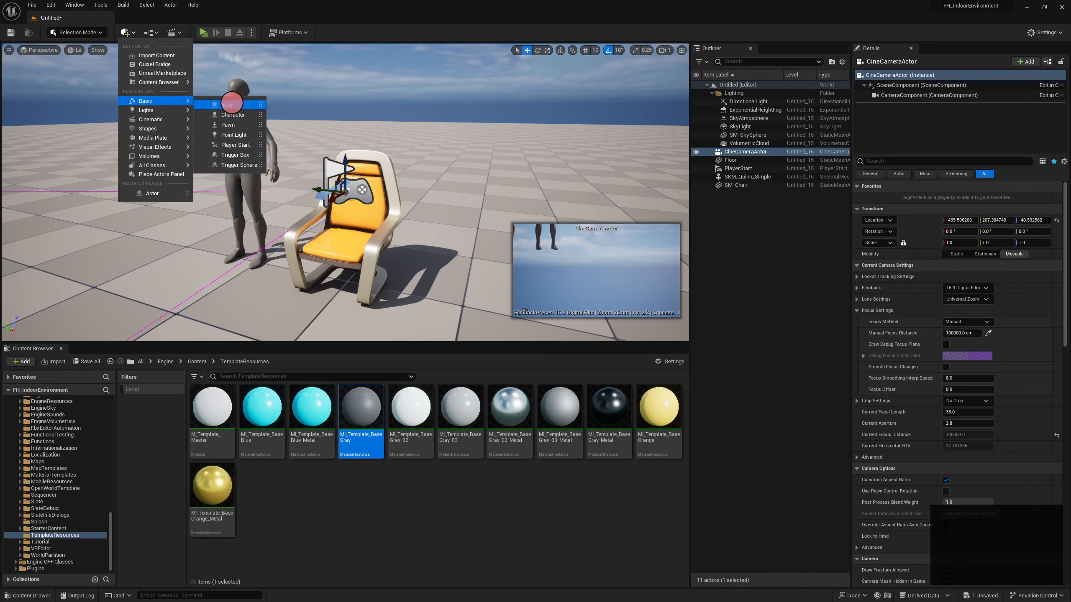
left_click(233, 104)
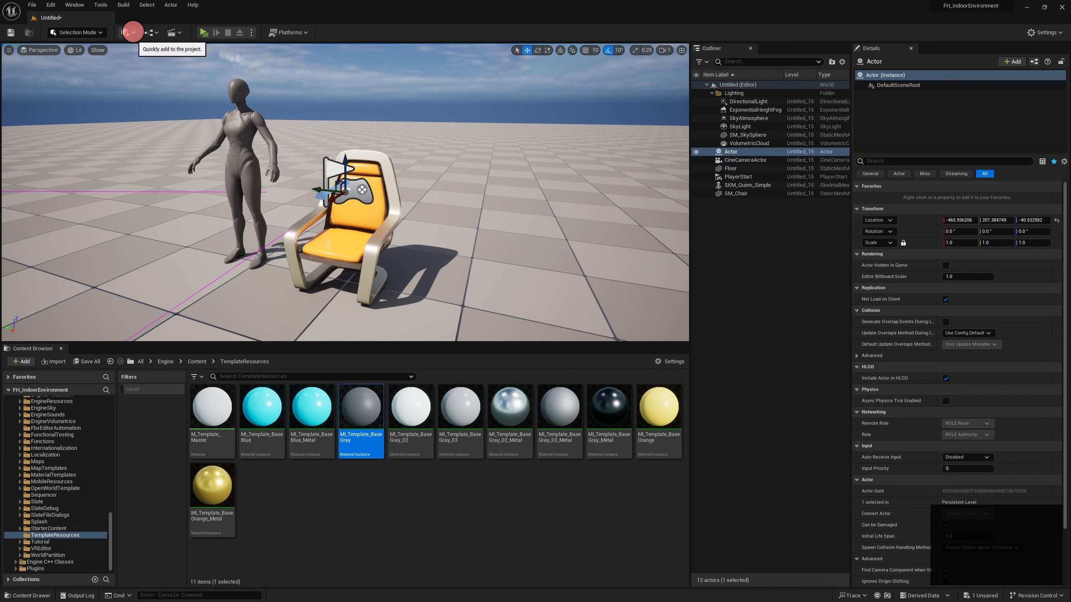
Step: Add an Image Plate actor to the level
left_click(133, 32)
type("imag")
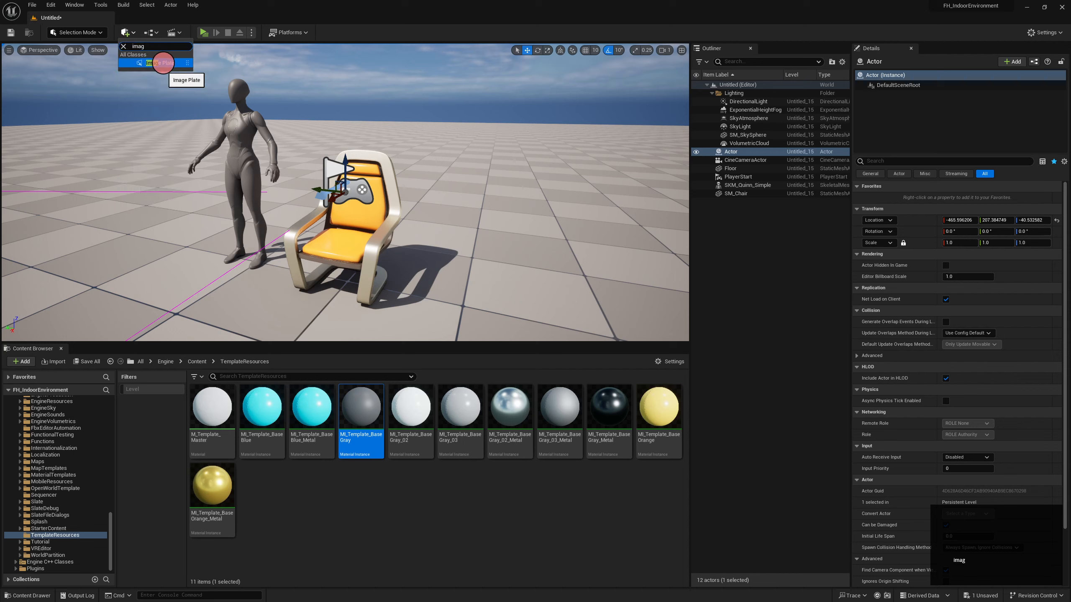
left_click(163, 63)
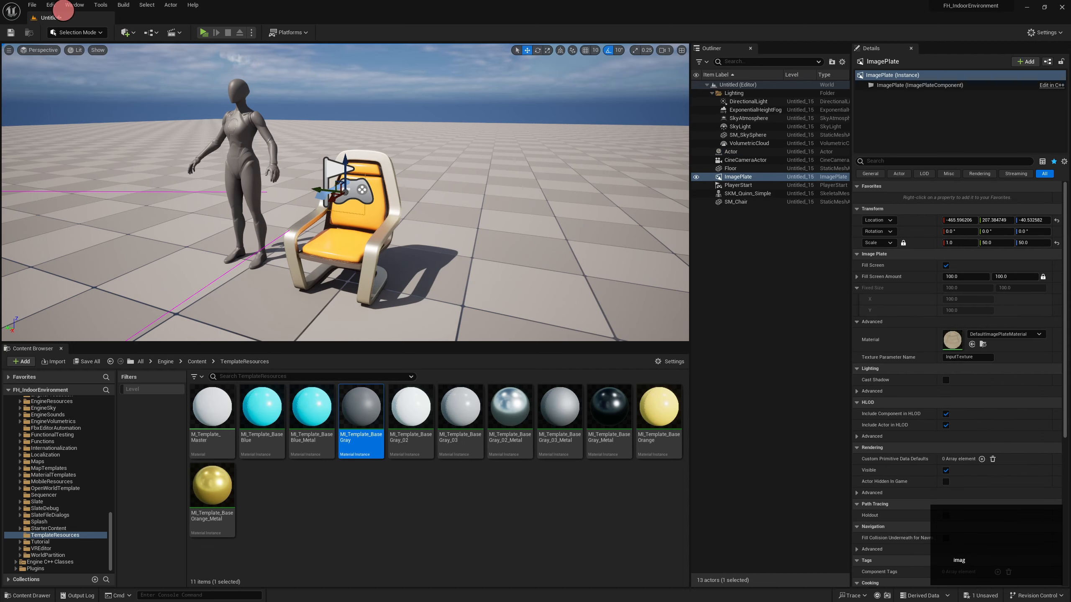
Step: Search the plugin list for "image" to check the Image Plate plugin, then close the list
left_click(50, 5)
left_click(74, 126)
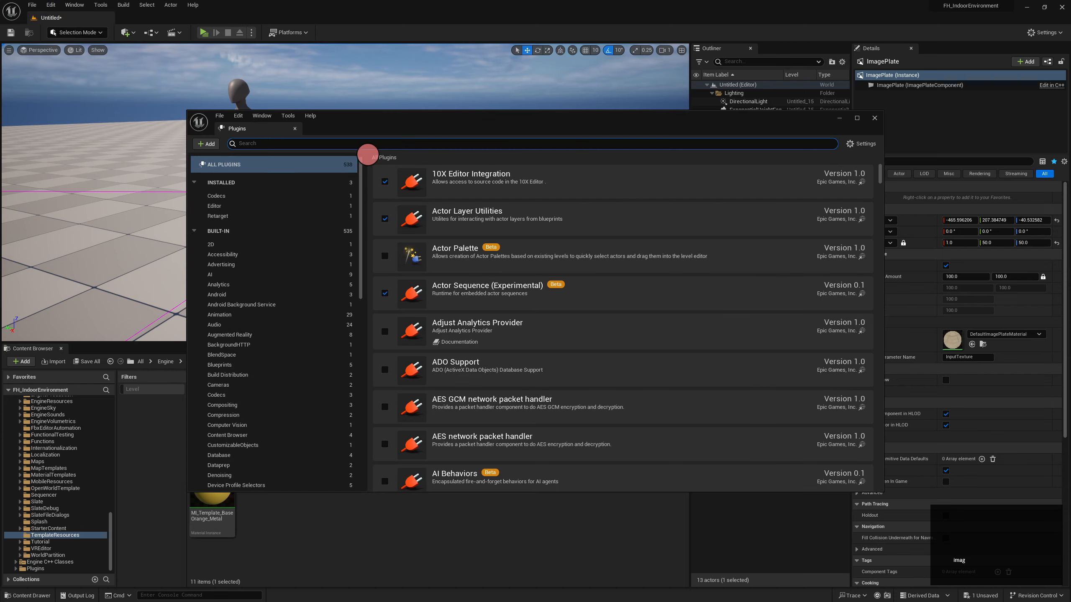
type("image")
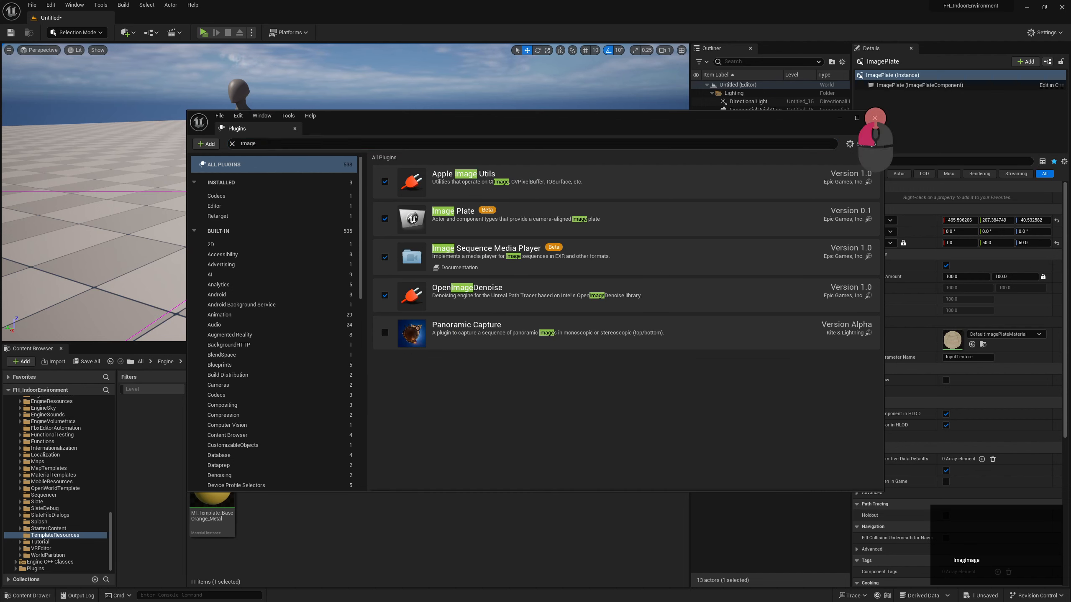
left_click(874, 118)
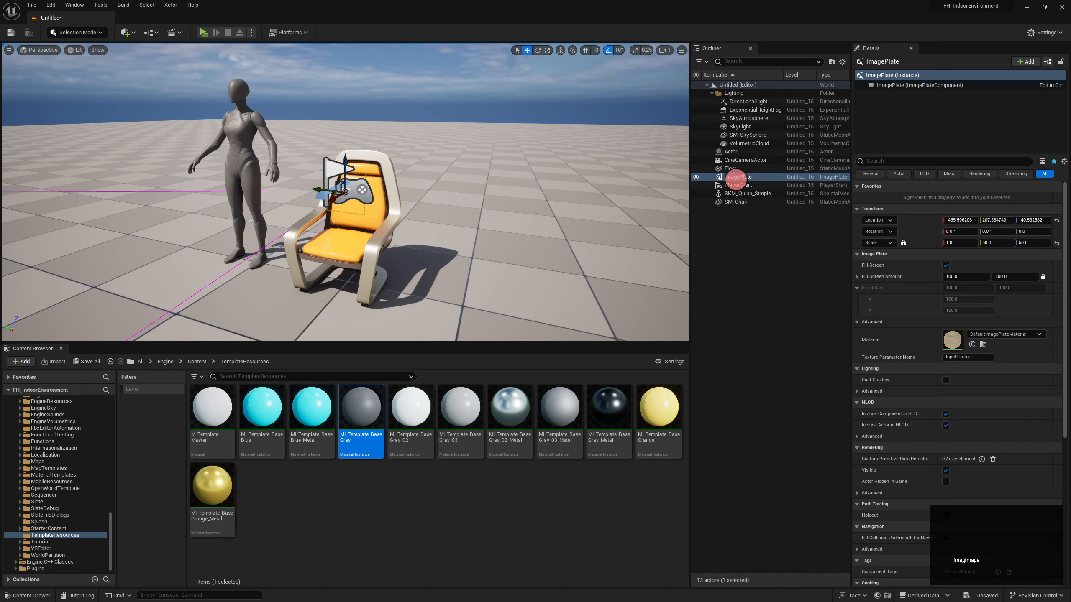
Step: Raise the CineCameraActor vertically until the mannequin's full figure shows in its preview
left_click(736, 160)
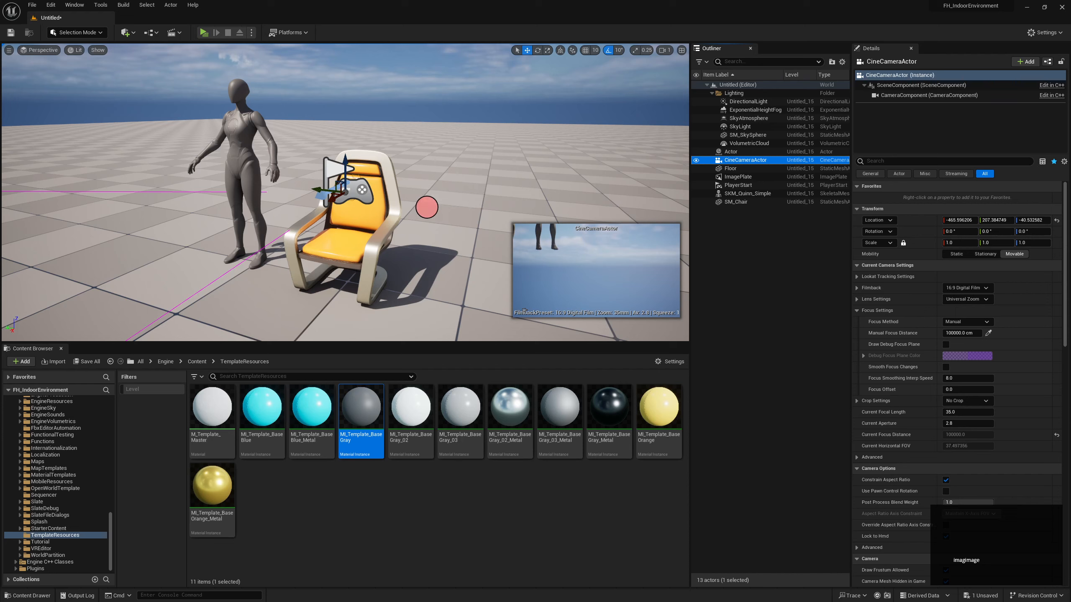
right_click_drag(444, 191, 321, 182)
key("d")
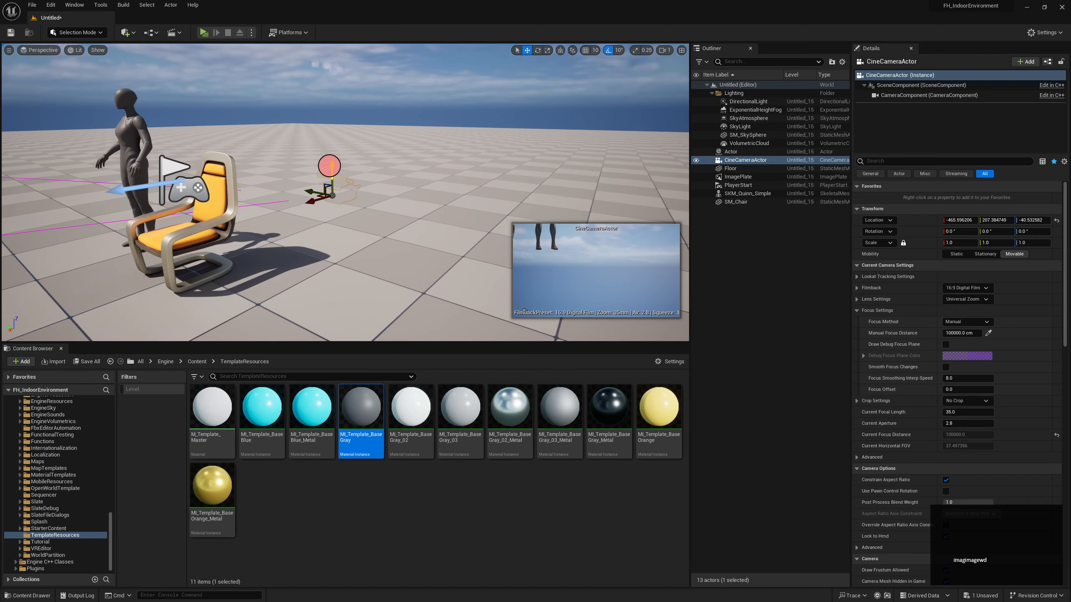
left_click_drag(330, 165, 338, 108)
Step: Add a Static Mesh component to the CineCameraActor and assign the SM_ColorCalibrator mesh to it
right_click_drag(368, 91, 310, 66)
key("w")
key("d")
key("w")
key("d")
left_click(1024, 61)
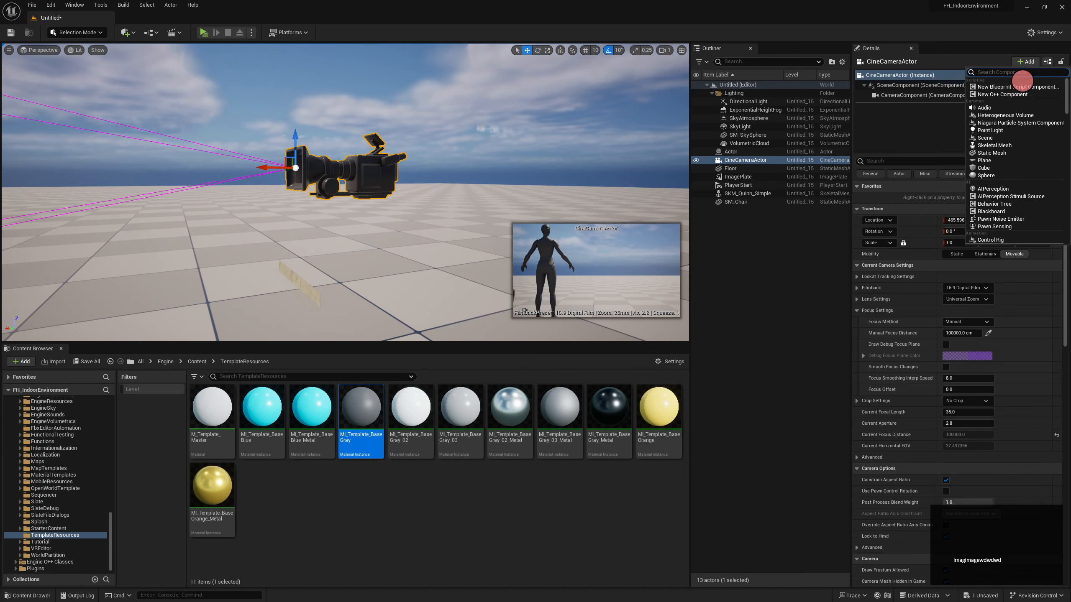
left_click(1005, 154)
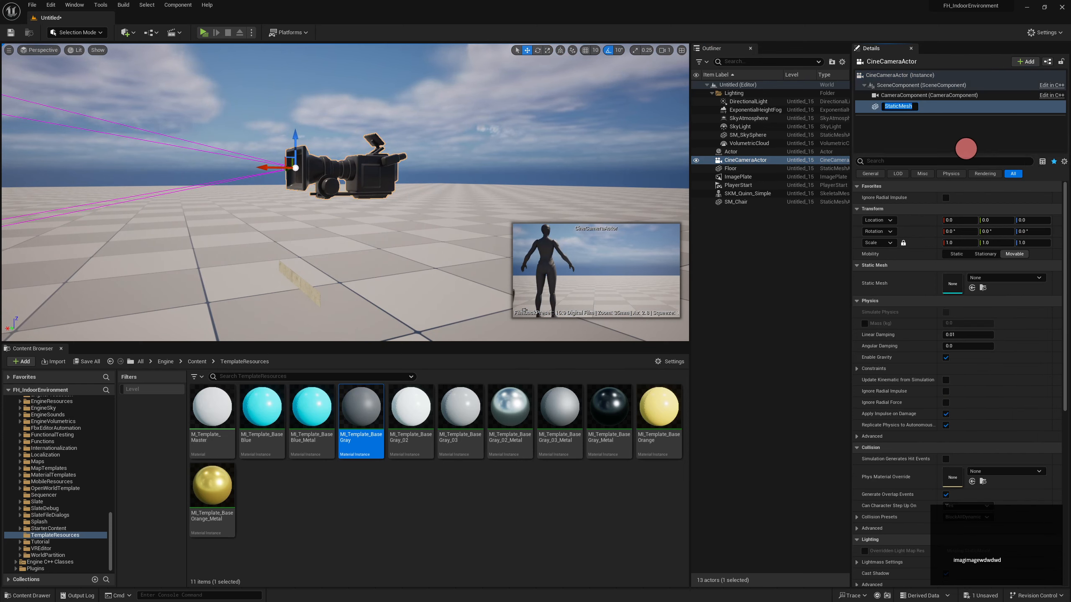
left_click(981, 279)
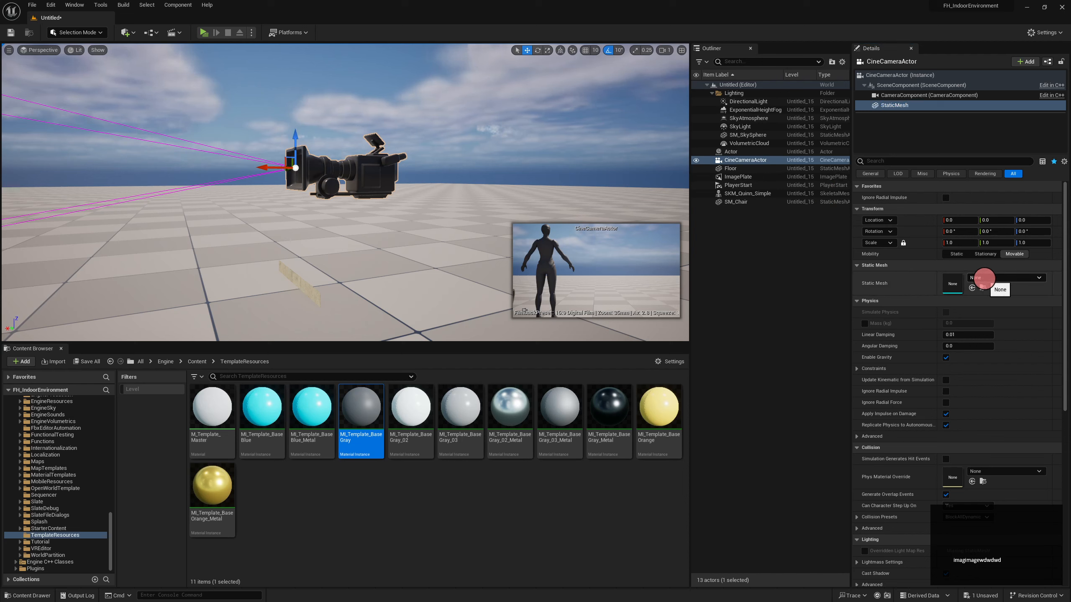
left_click(984, 279)
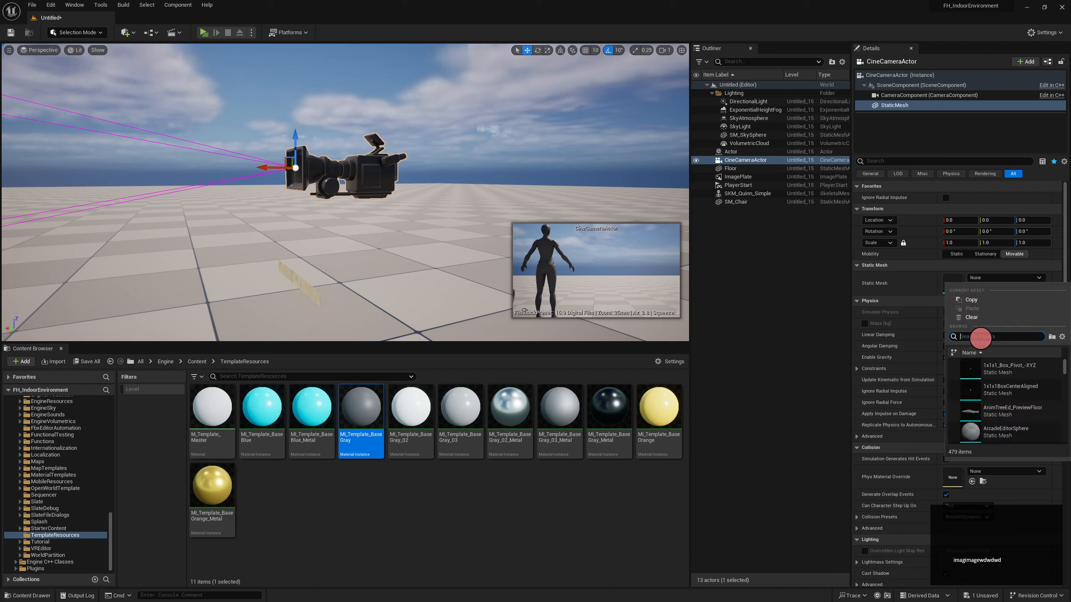
type("sm_")
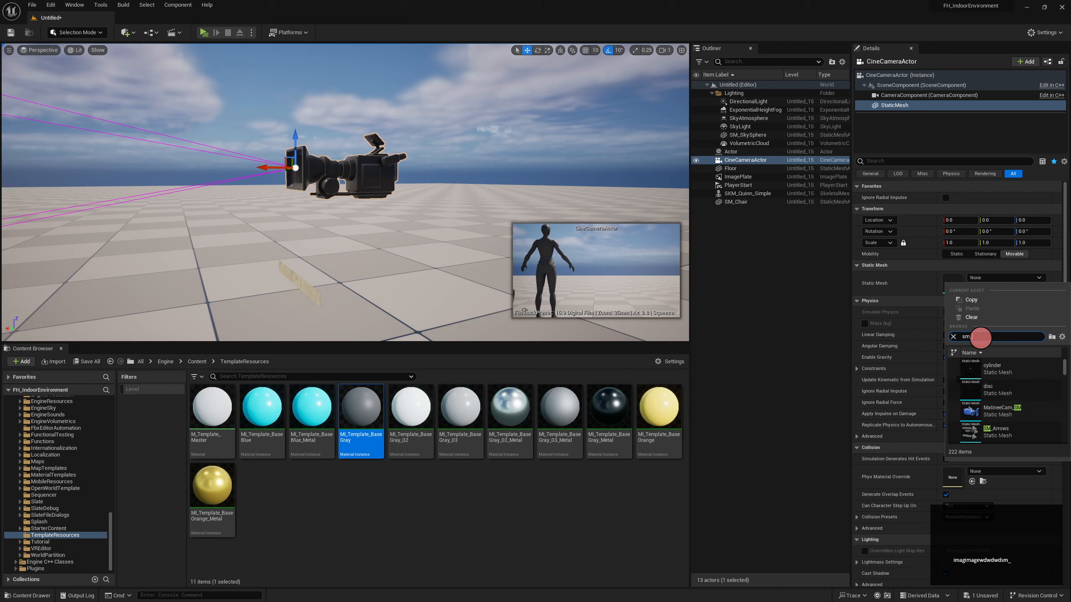
type("col")
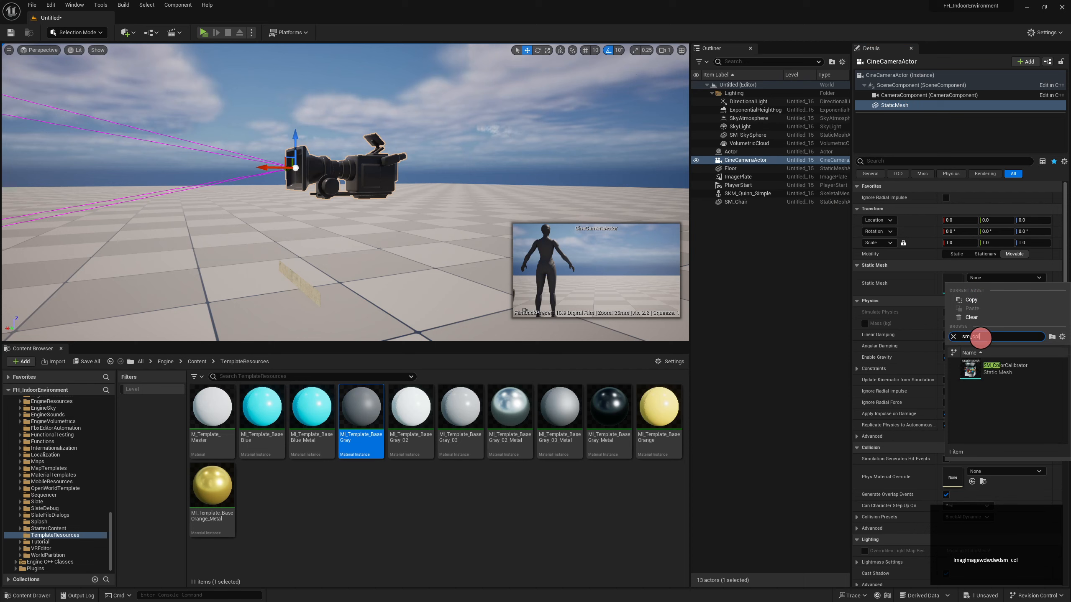
left_click(1008, 366)
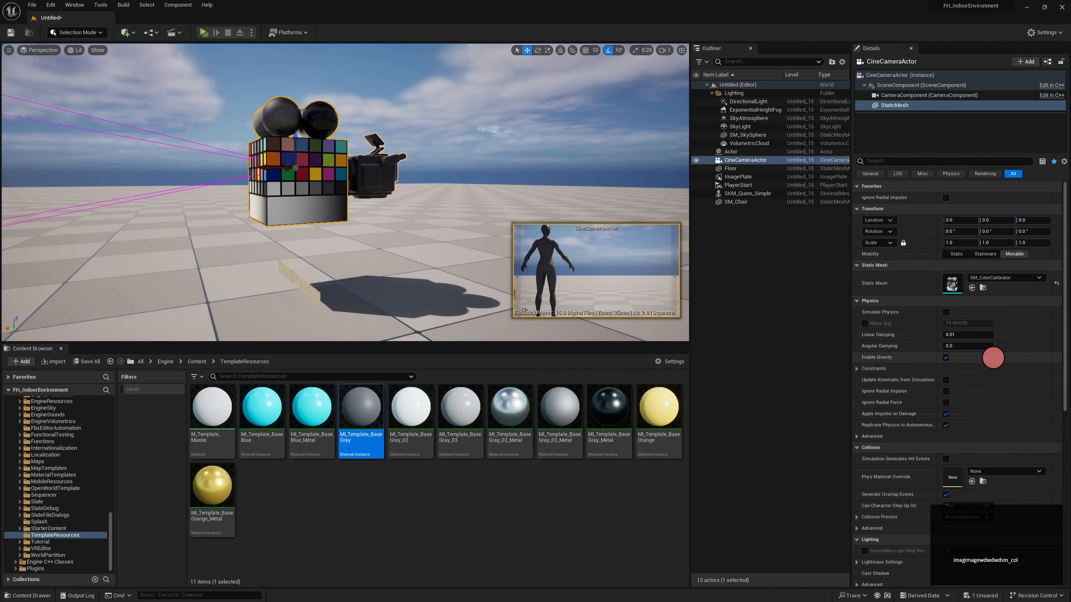
Step: Move the color calibrator about 103 units in front of the camera and scale it uniformly to about 0.2
left_click_drag(272, 168, 464, 209)
key("r")
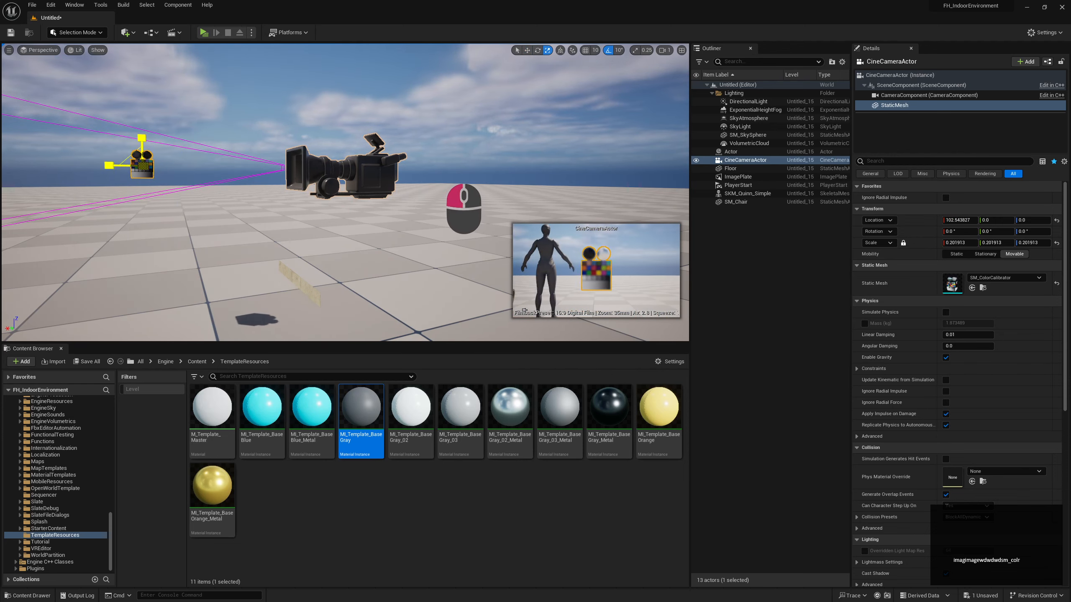
Step: Position the color calibrator at about 141, -33, -15 relative to the camera, in its frame's lower-left corner, with a uniform scale of about 0.176
key("a")
right_click_drag(366, 206, 473, 198)
key("w")
key("w")
key("d")
key("w")
left_click_drag(367, 174, 399, 189)
key("d")
right_click_drag(398, 190, 326, 190)
key("w")
left_click_drag(115, 185, 104, 164)
key("d")
right_click_drag(104, 173, 42, 173)
key("w")
key("w")
left_click_drag(286, 169, 269, 170)
right_click_drag(282, 170, 304, 180)
key("a")
key("s")
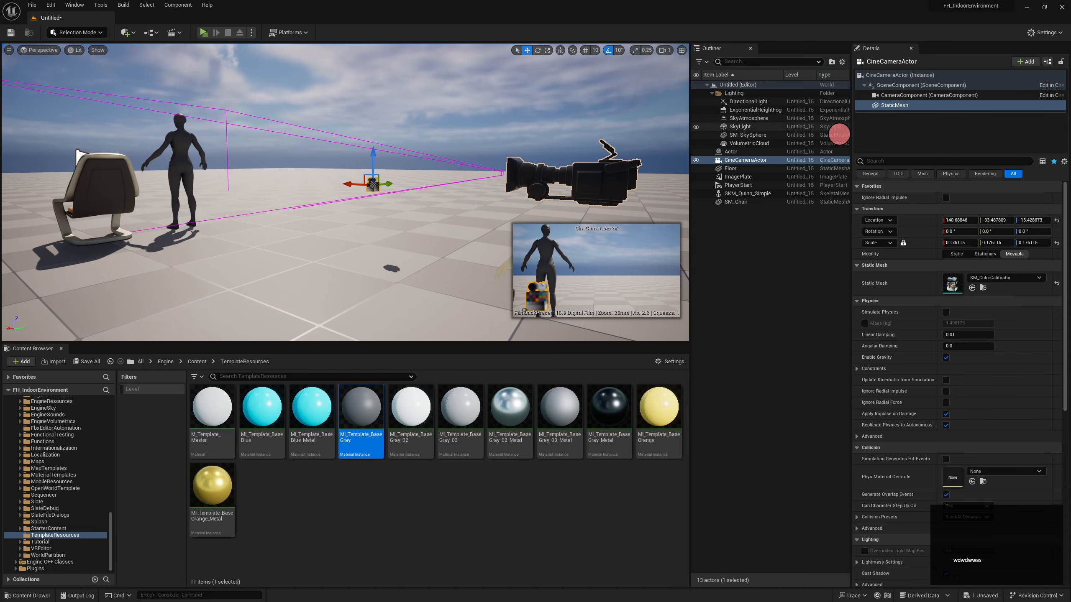
Step: Set the CineCameraActor's camera component to an aperture of 22 and a focal length of 25
left_click(742, 161)
scroll(898, 355, "up", 1)
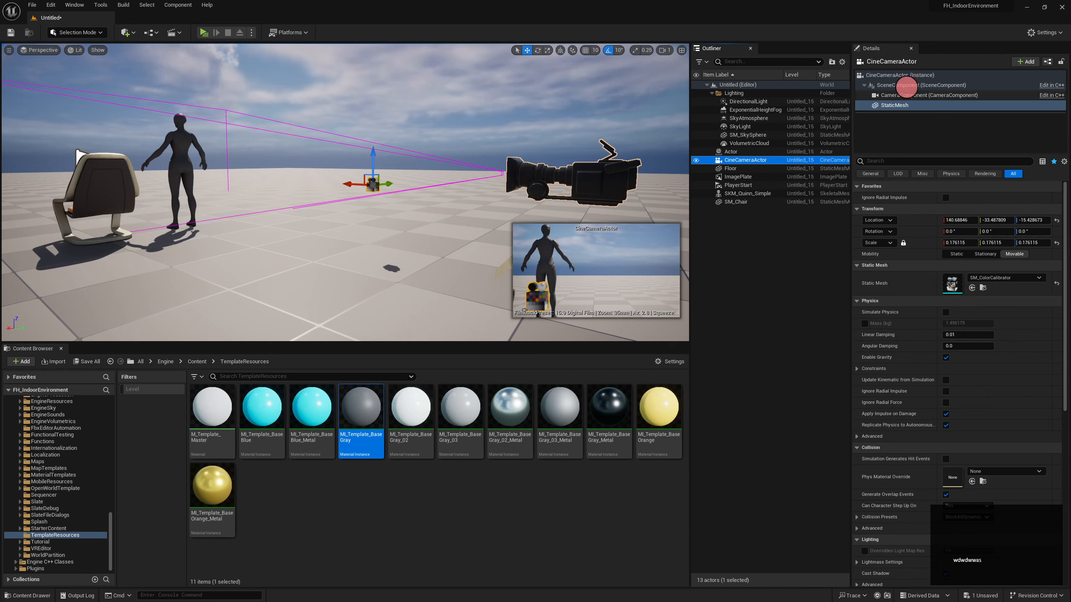
left_click(896, 95)
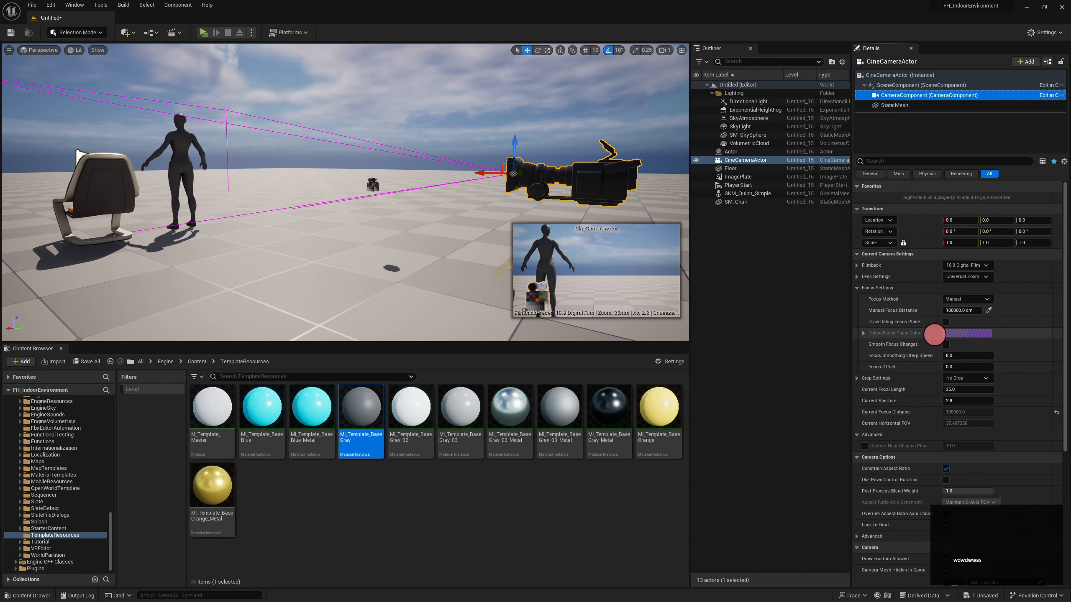
left_click_drag(950, 400, 1012, 401)
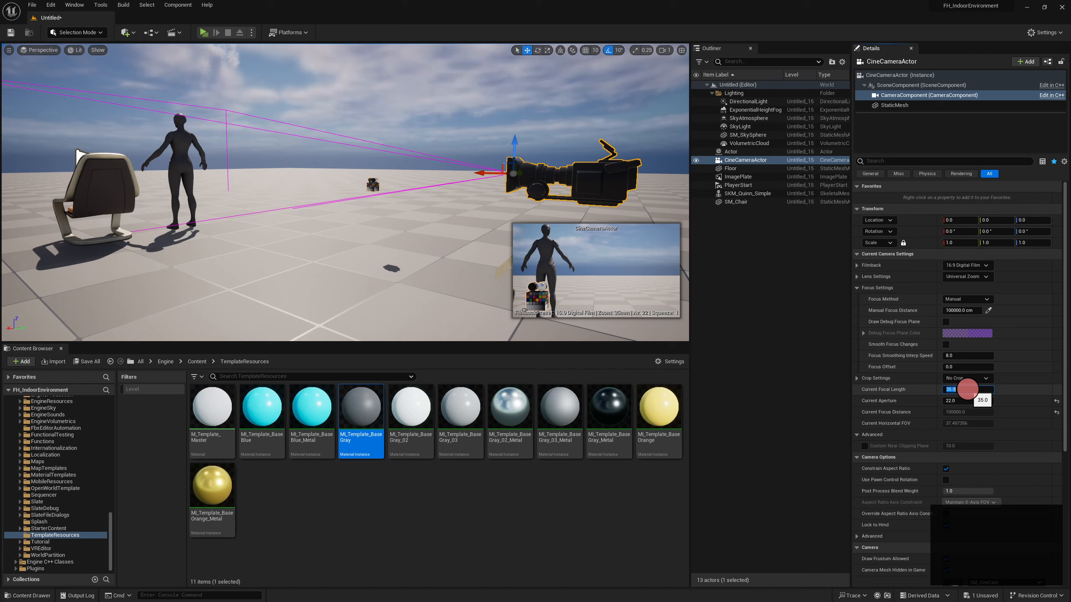
left_click(967, 389)
type("25")
key("Return")
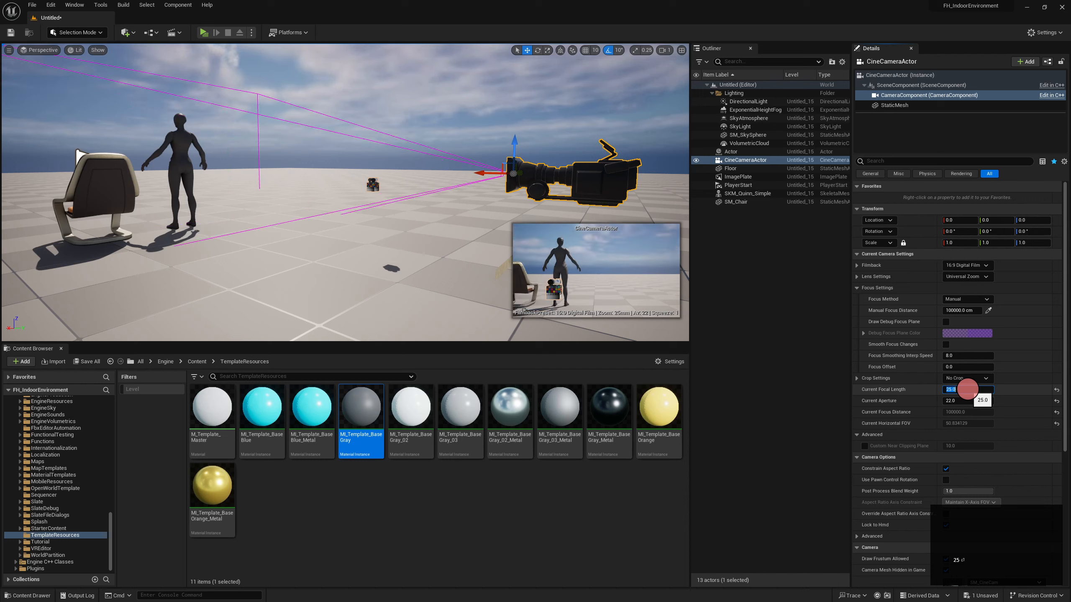
Step: Pilot the CineCameraActor to frame the chair in the center, with the mannequin and color calibrator beside it
mouse_move(422, 205)
right_mouse_down()
mouse_move(441, 206)
mouse_move(438, 192)
right_mouse_up()
left_click(41, 50)
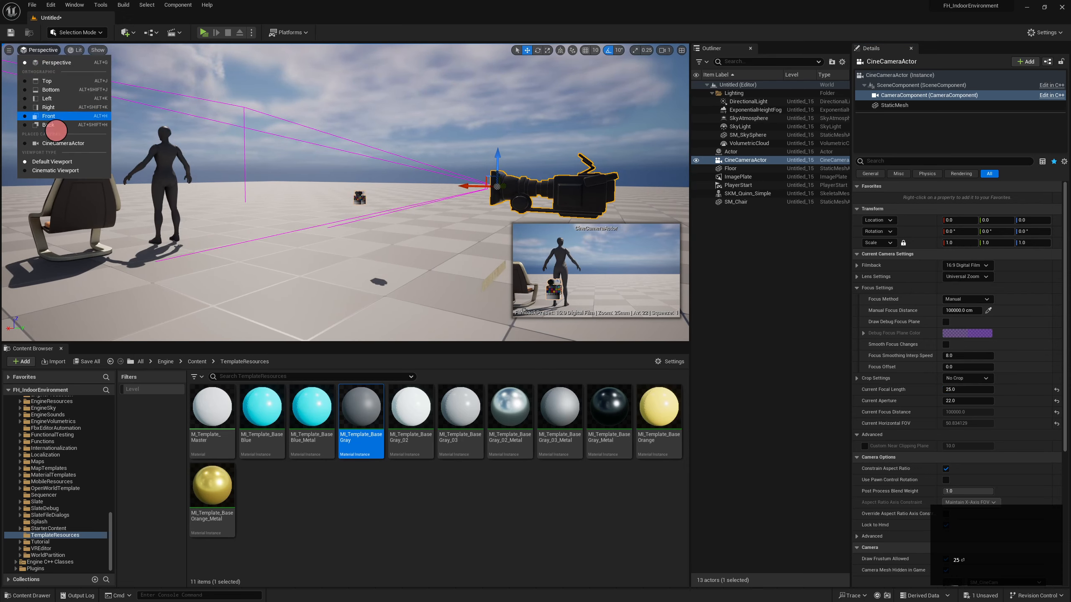
left_click(62, 143)
key("a")
key("a")
key("a")
key("a")
key("a")
key("a")
key("a")
right_click_drag(334, 174, 875, 211)
key("w")
key("w")
key("e")
key("w")
key("a")
key("w")
key("a")
key("w")
key("w")
key("e")
key("s")
key("a")
key("s")
key("s")
key("a")
key("a")
key("w")
key("w")
key("w")
key("w")
key("d")
key("d")
key("w")
key("d")
key("w")
key("d")
key("d")
key("w")
key("d")
key("w")
key("a")
key("s")
key("q")
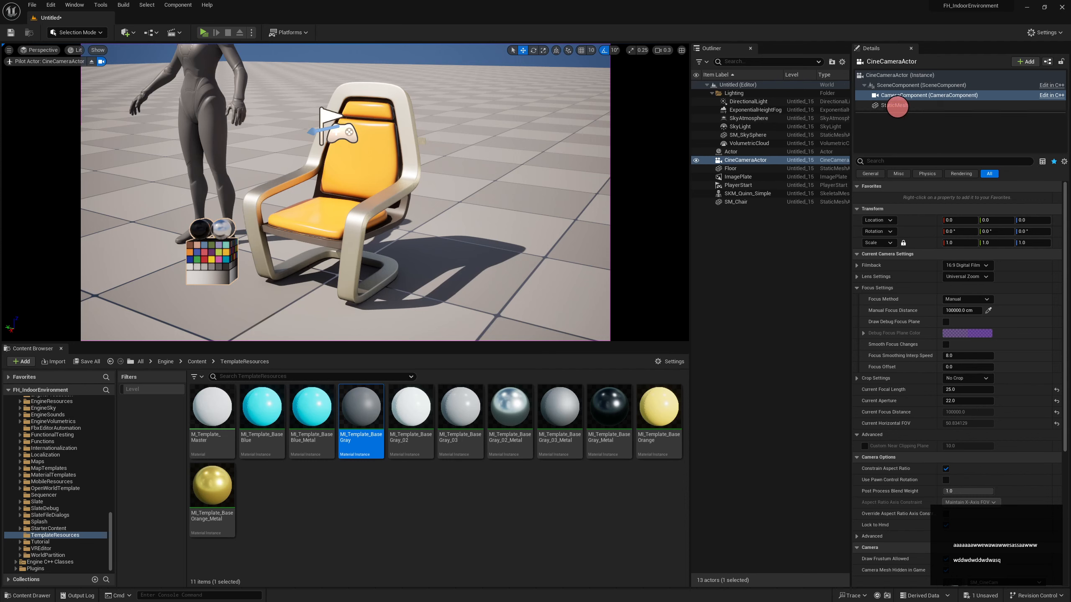
Step: Move the color calibrator to about 141, -54, -25 relative to the camera, closer to its frame's lower-left corner
left_click(897, 105)
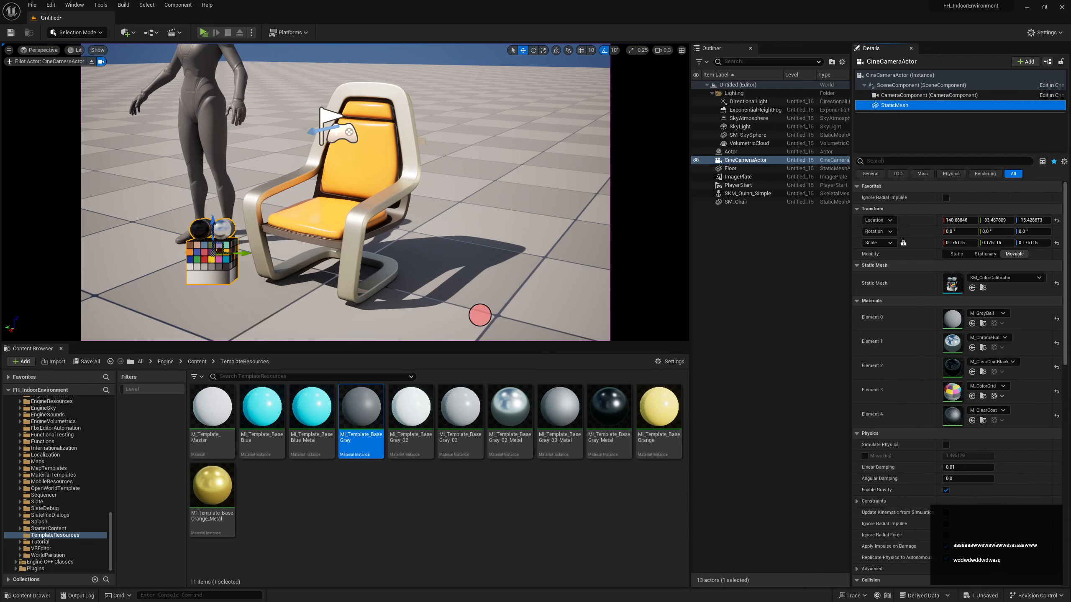
left_click_drag(244, 251, 145, 257)
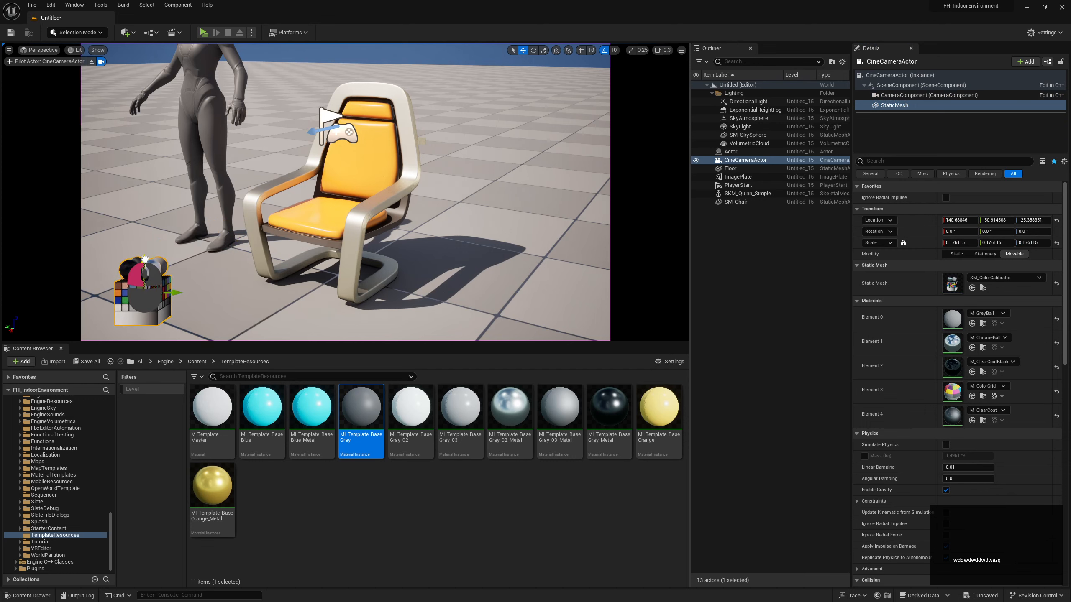
left_click_drag(179, 290, 169, 291)
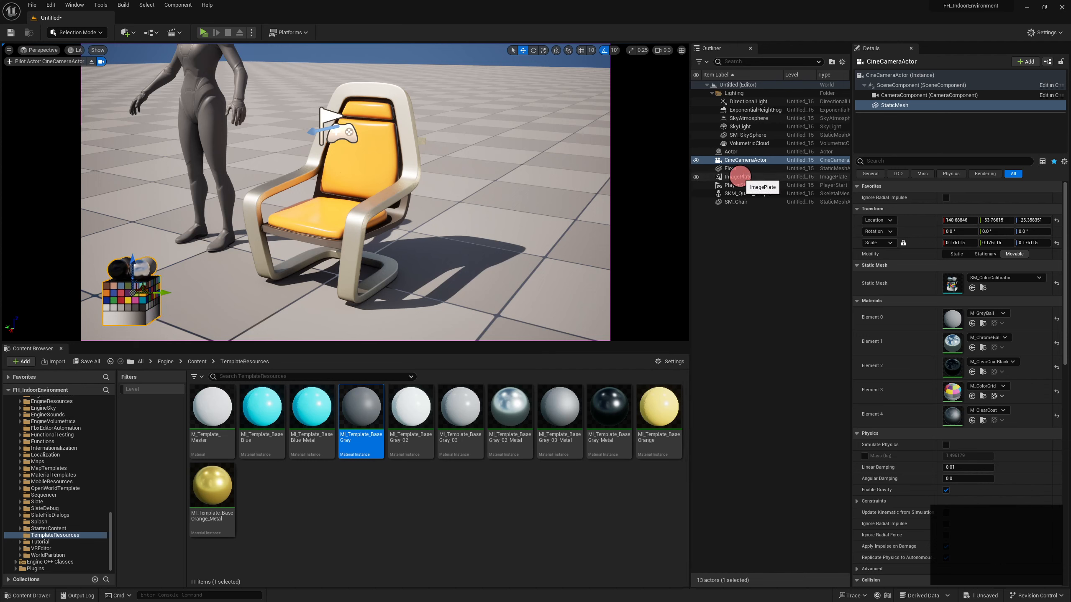
Step: Attach the ImagePlate to the CineCameraActor and reset its relative rotation and location to zero
left_click(738, 176)
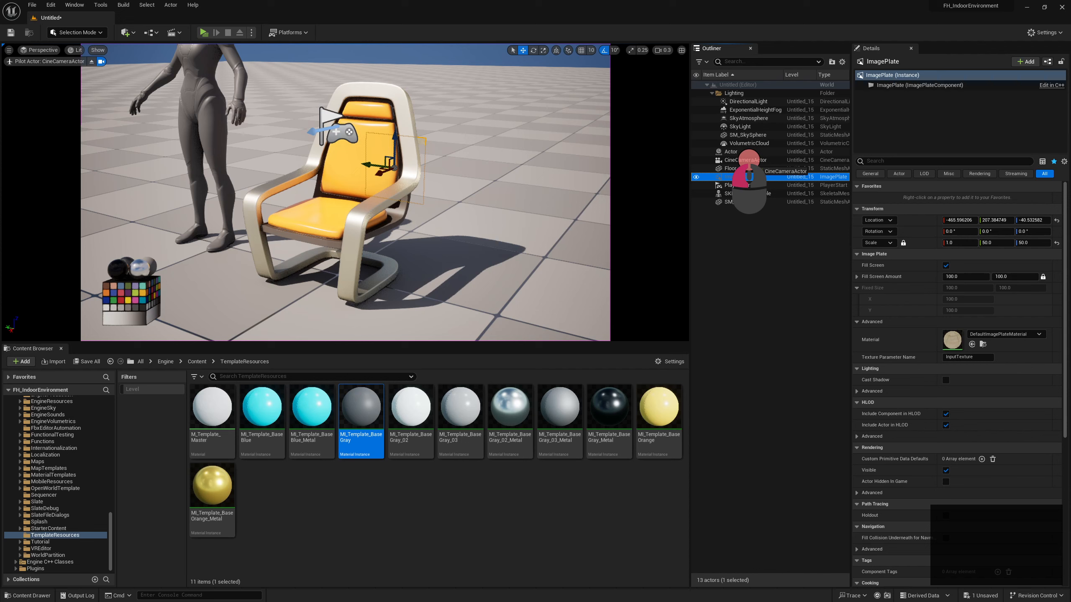
left_click_drag(749, 166, 749, 160)
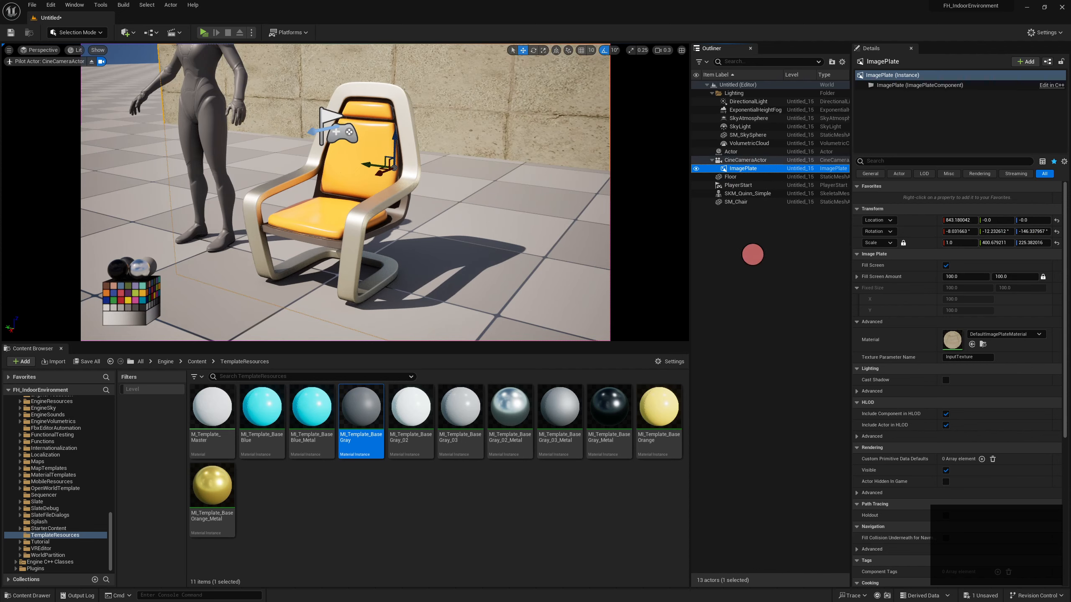
left_click(1056, 232)
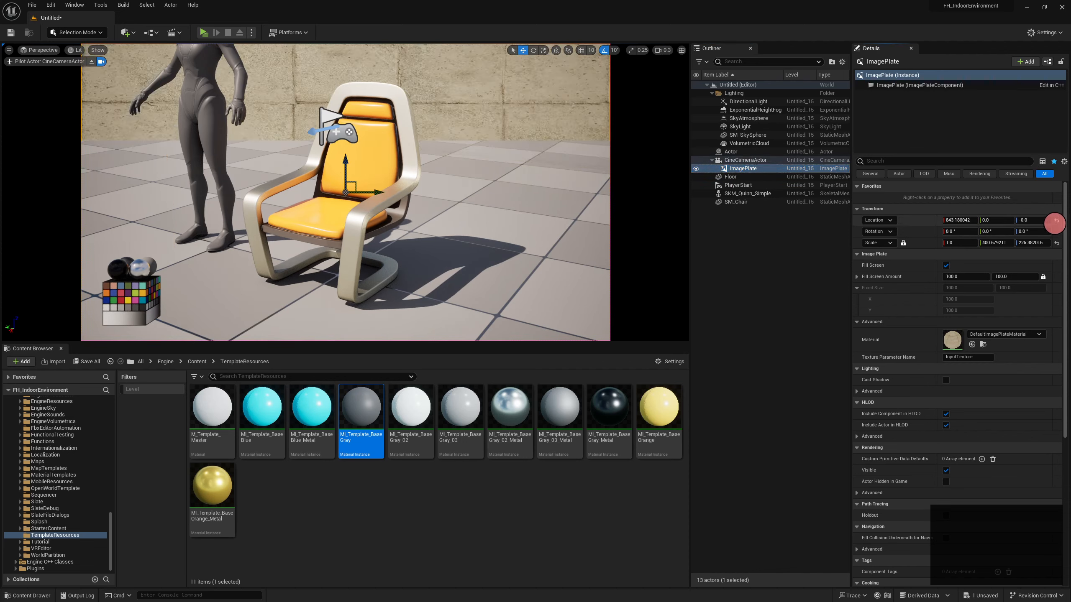
left_click(1056, 220)
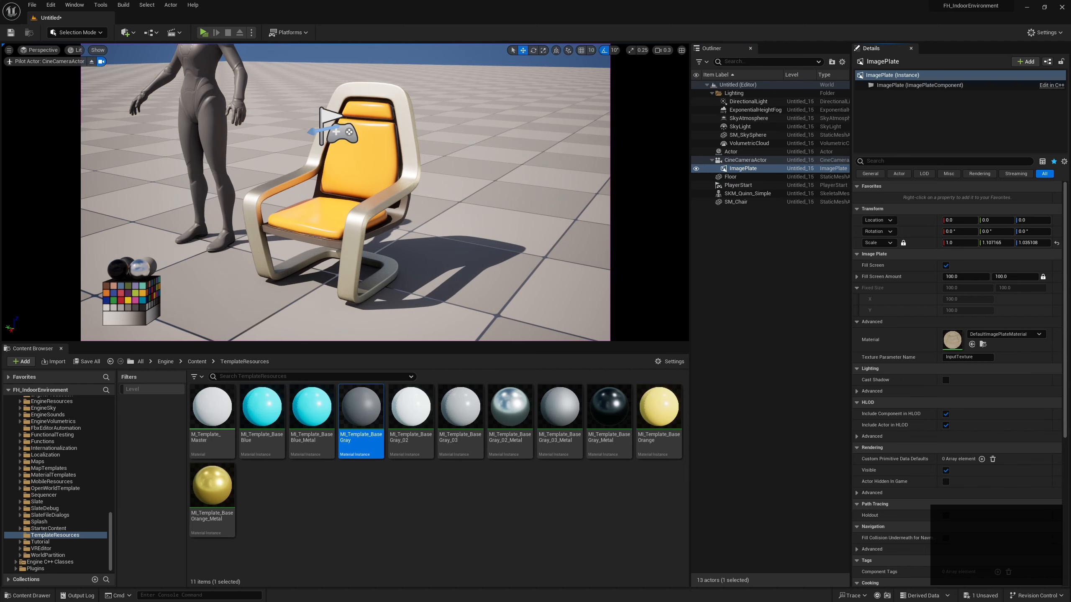
Step: Stop piloting the camera and move the image plate about 95 units in front of the CineCameraActor
left_click(93, 61)
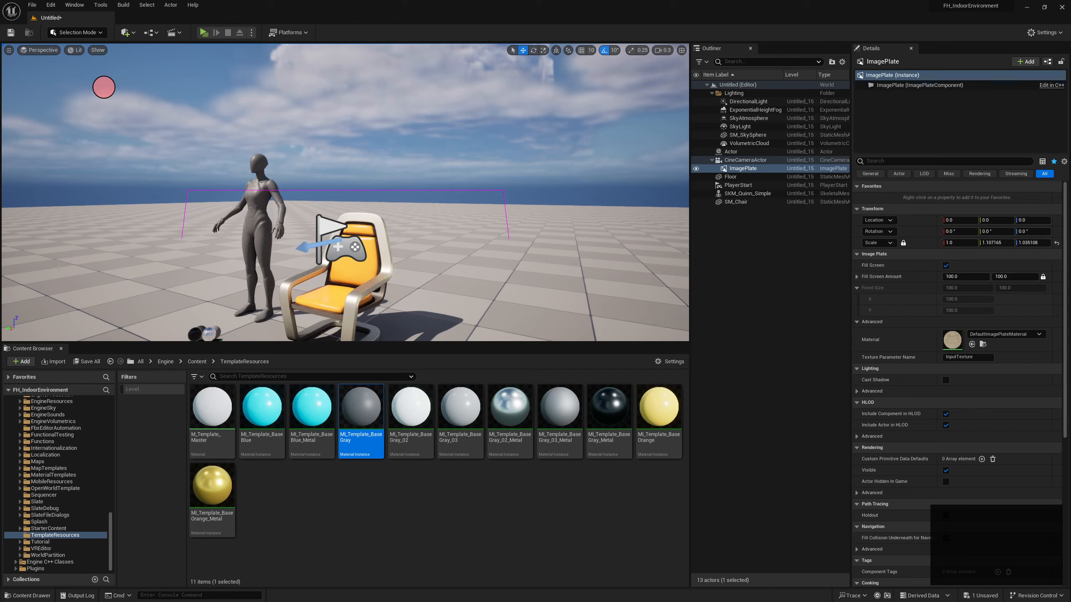
right_click_drag(399, 246, 532, 200)
key("s")
key("a")
key("a")
key("s")
key("d")
key("s")
key("a")
left_click_drag(535, 196, 272, 233)
right_click_drag(403, 208, 347, 210)
key("d")
key("d")
key("d")
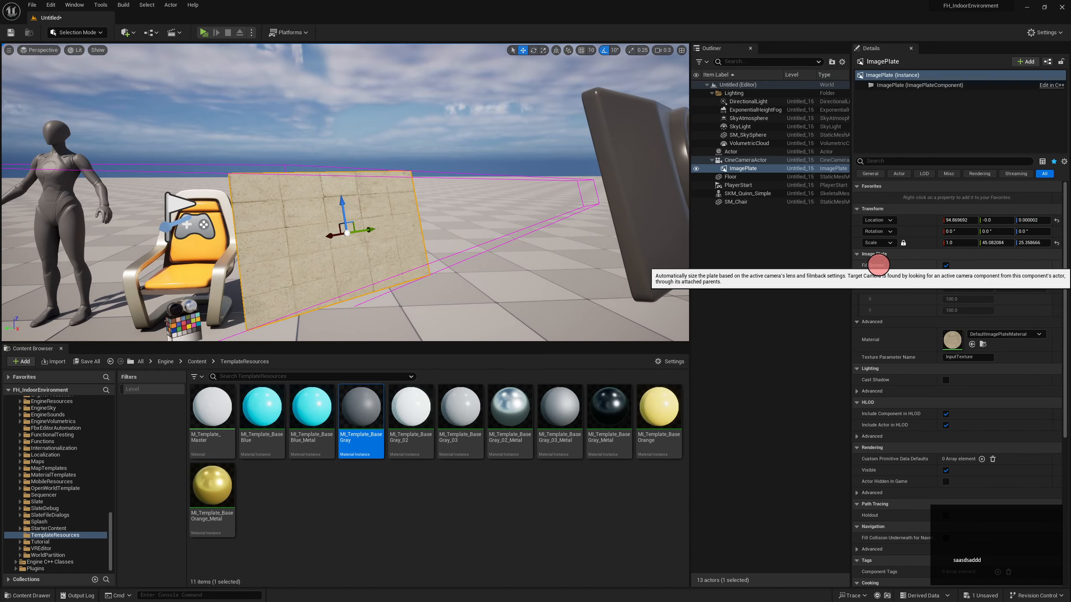
Step: Turn off Fill Screen on the image plate
left_click(946, 265)
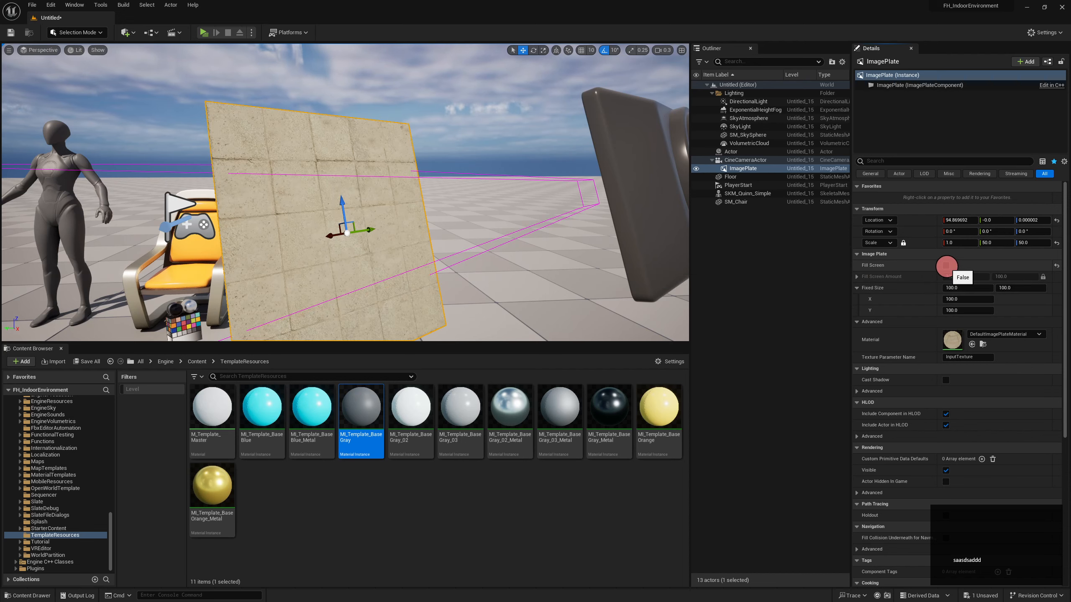
key("s")
right_click_drag(514, 198, 498, 249)
key("w")
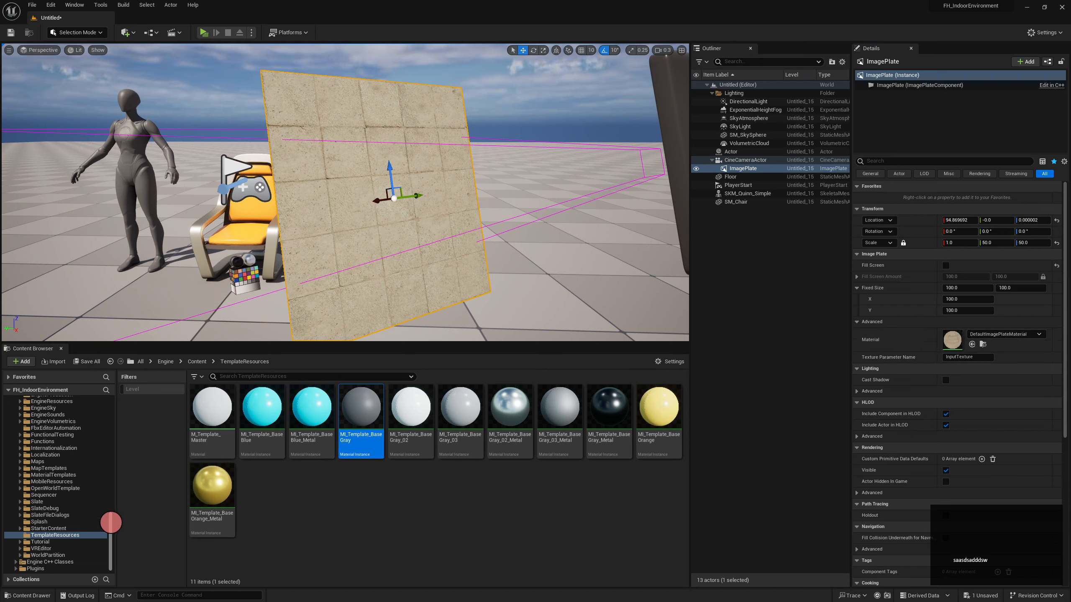
Step: Import the FH_IndoorEnvironment reference screenshot into the 00_Textures folder and create a material there with the default name NewMaterial
left_click_drag(111, 522, 111, 383)
left_click(43, 447)
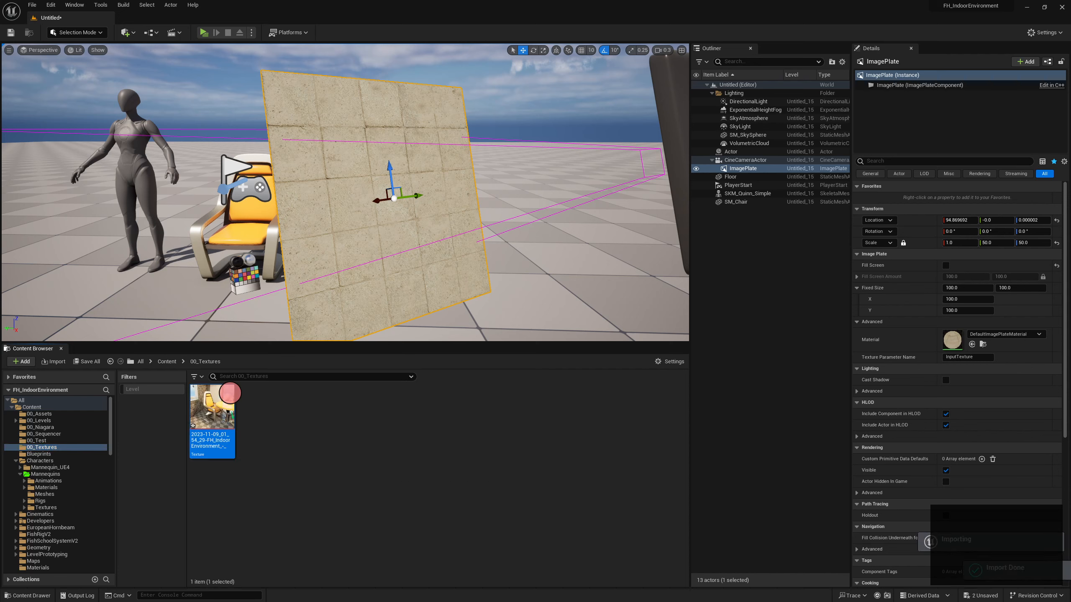
right_click(285, 417)
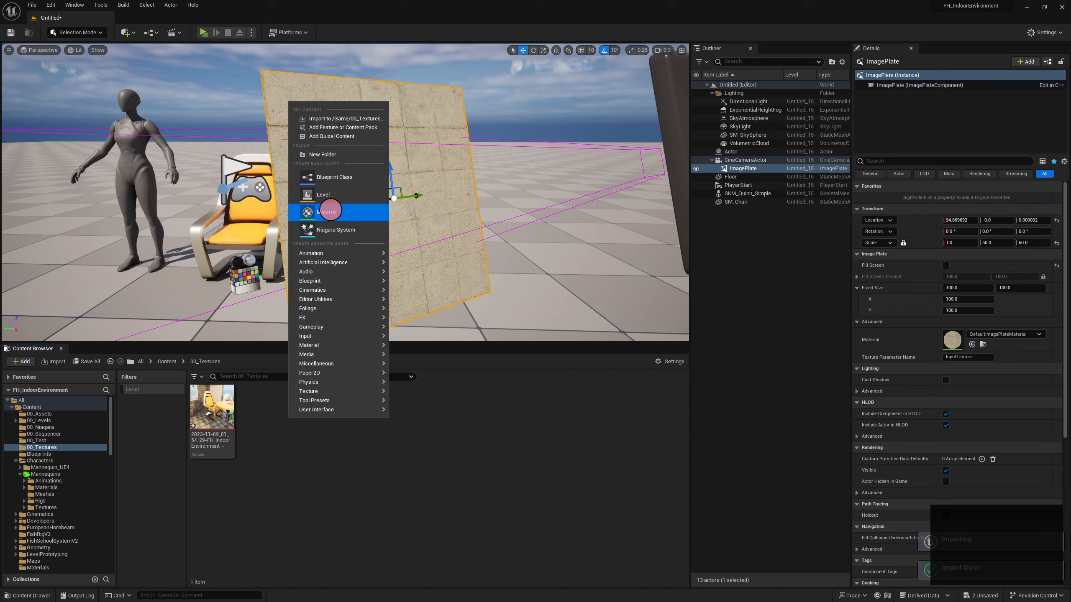
left_click(331, 212)
left_click(353, 460)
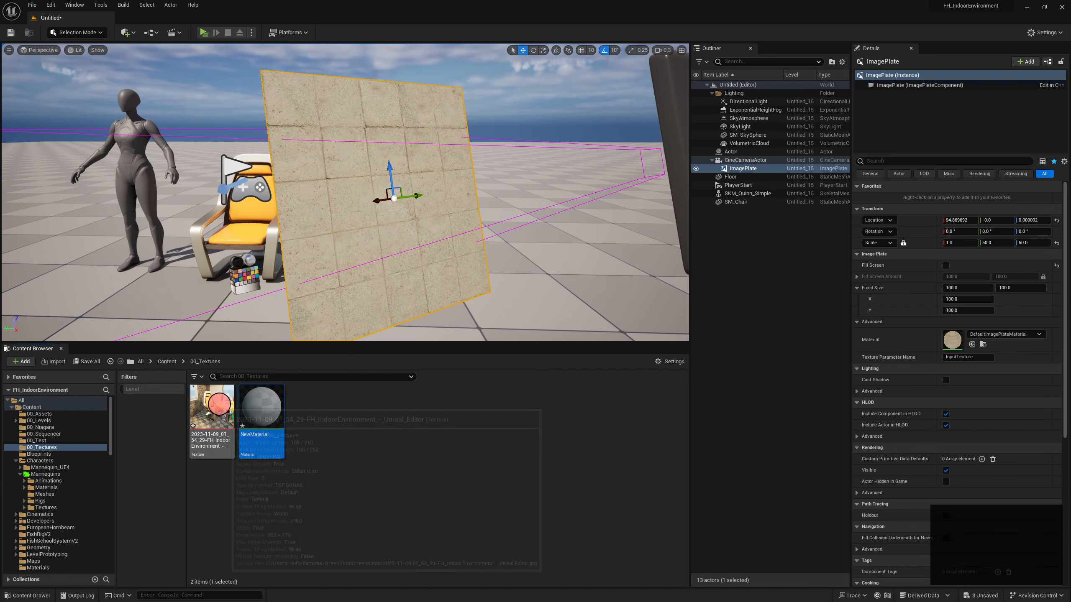
Step: Set the reference screenshot texture's brightness to 0.472, save it and close its editor
double_click(213, 407)
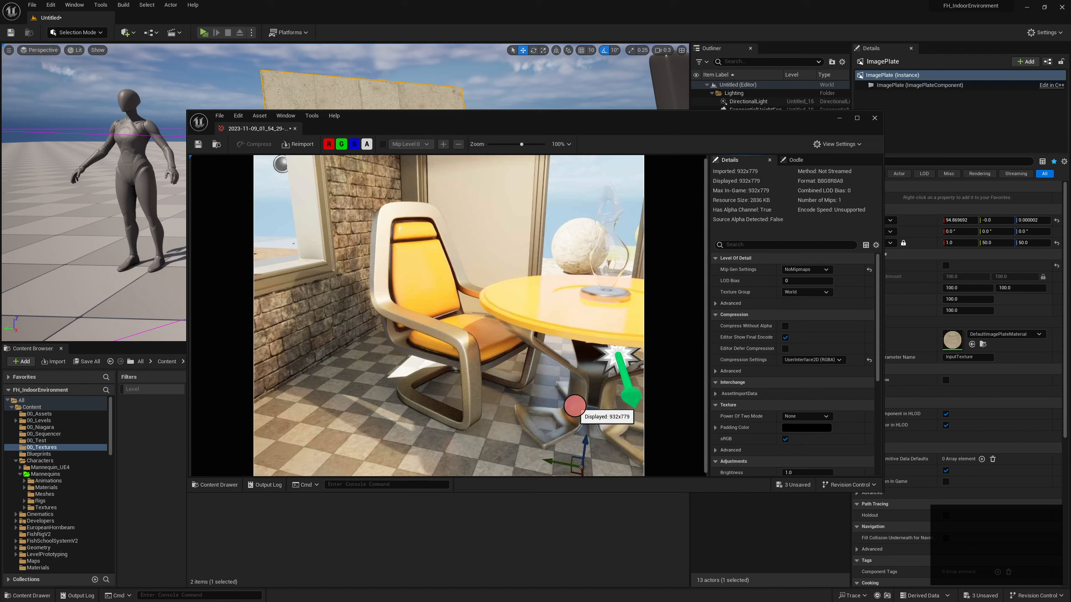
scroll(741, 304, "down", 3)
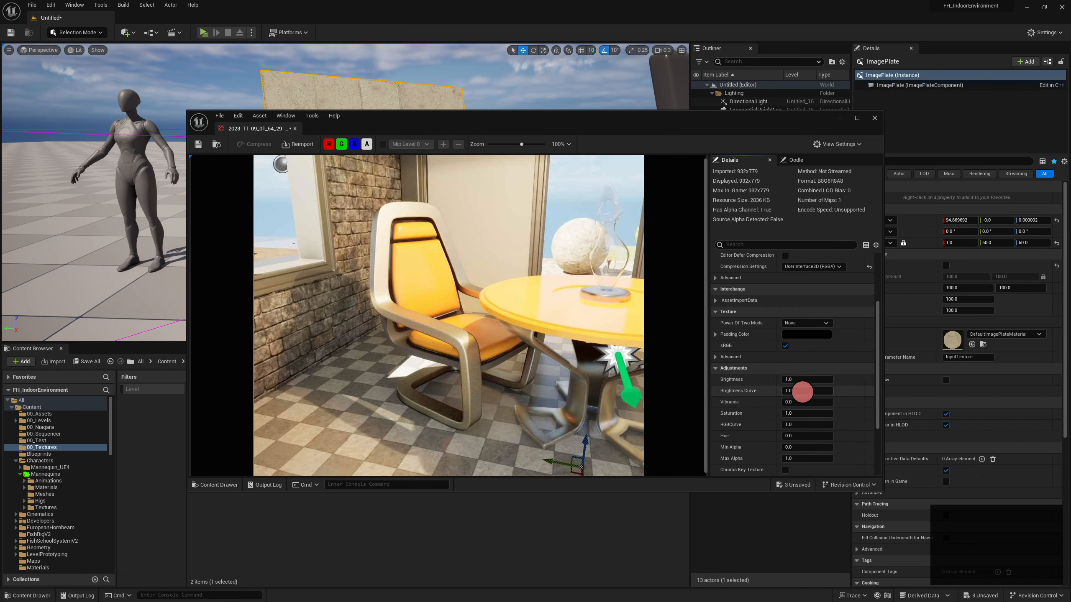
left_click_drag(790, 386, 793, 379)
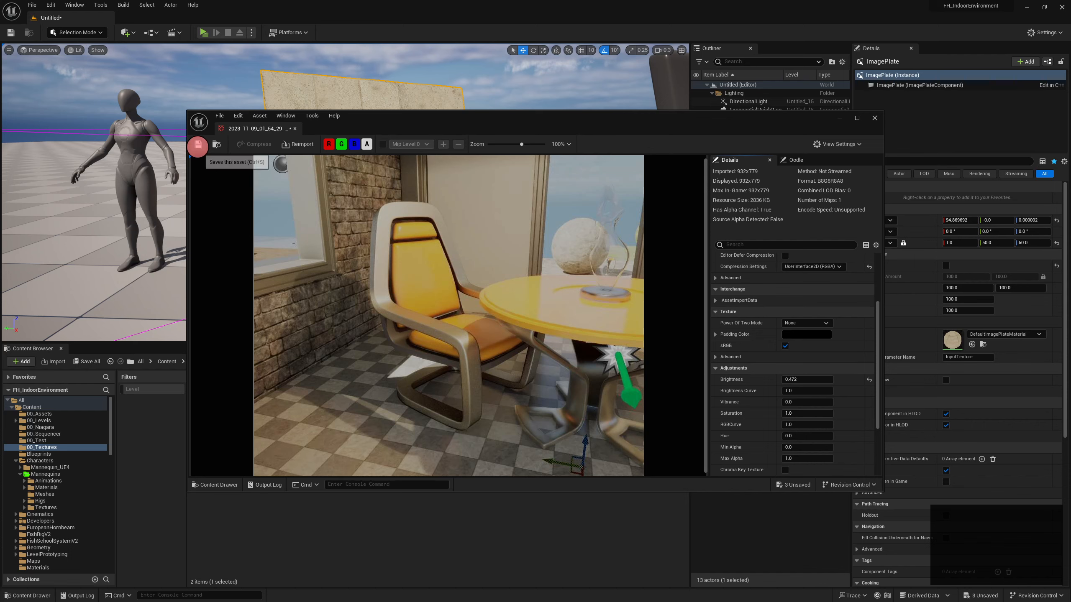
left_click(198, 145)
left_click(874, 117)
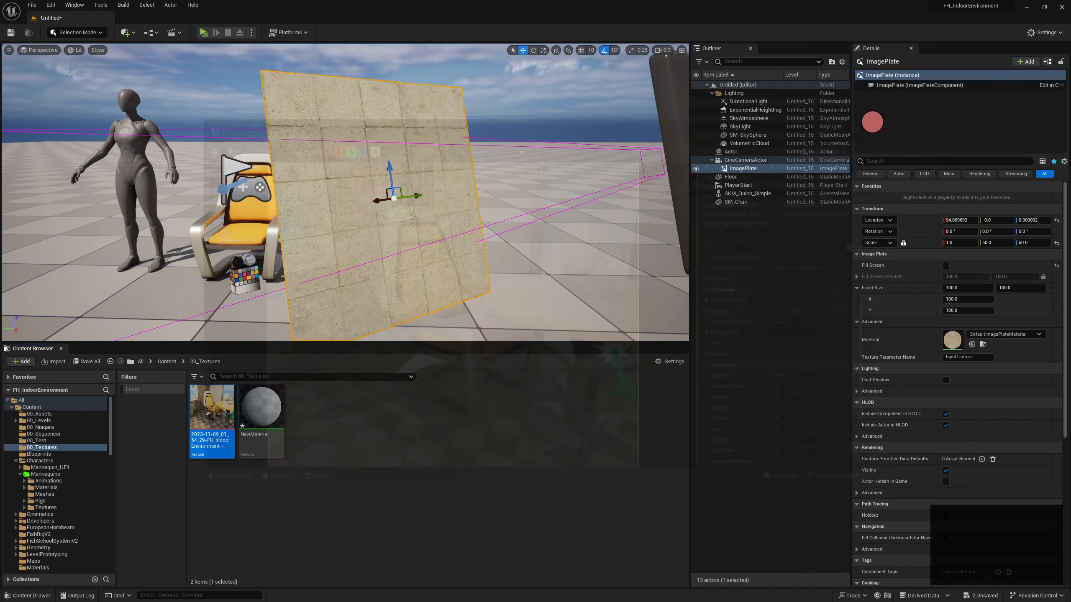
Step: Open NewMaterial for editing, set its shading model to Unlit and enable Two Sided
double_click(258, 409)
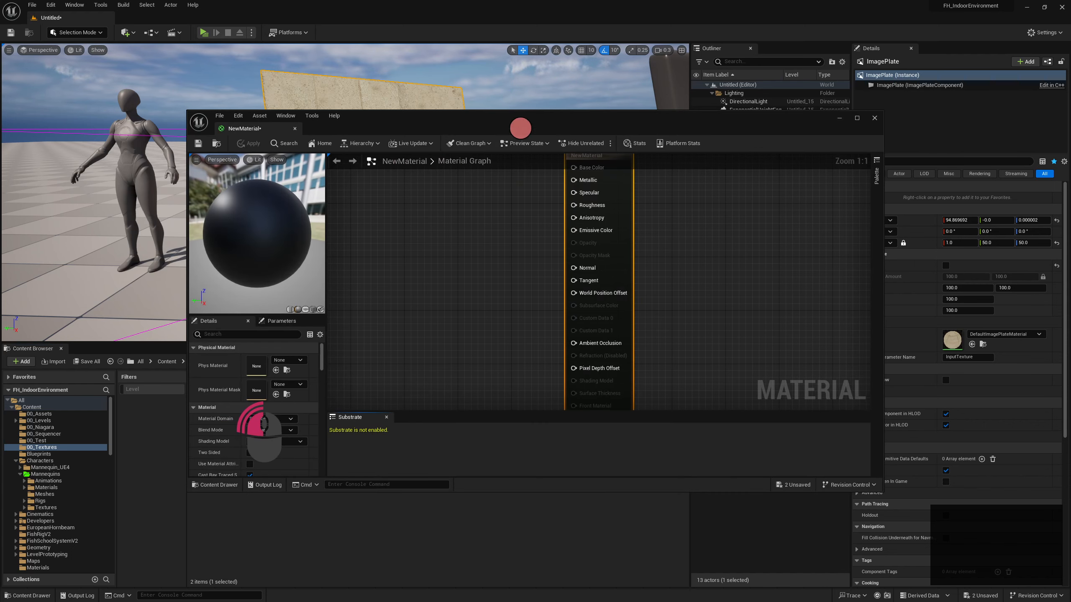
left_click_drag(539, 116, 680, 89)
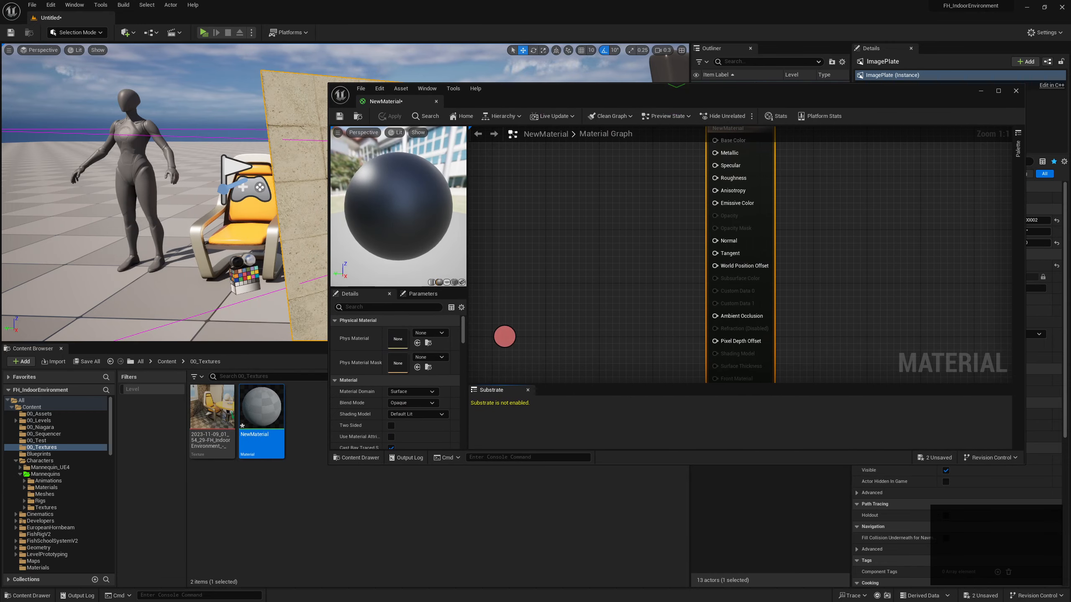
left_click(414, 414)
left_click(407, 422)
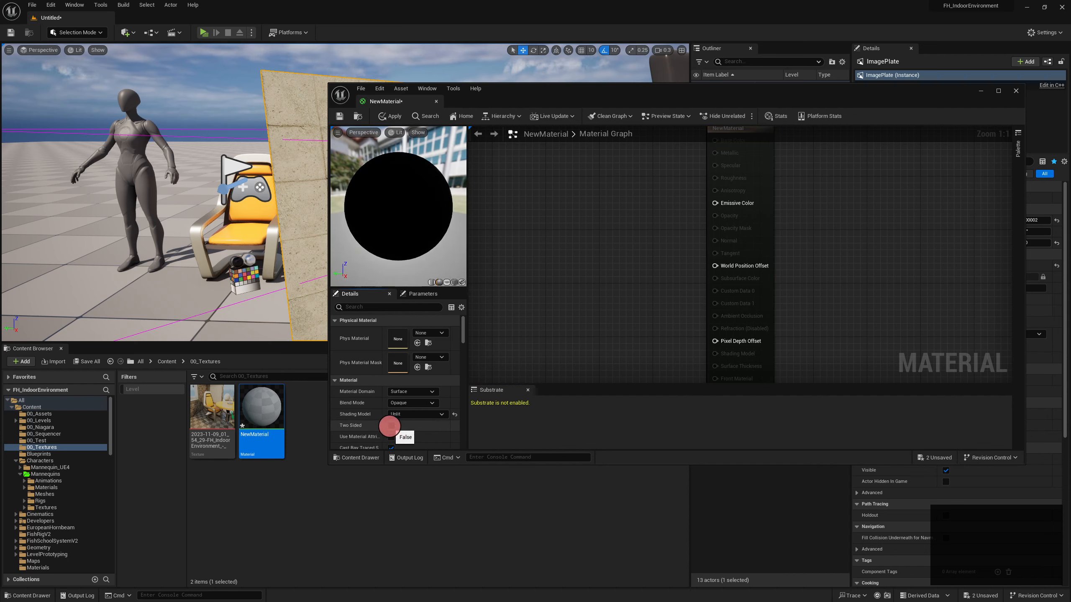
left_click(390, 425)
Step: Connect the reference screenshot's RGB output to NewMaterial's Emissive Color, preview it on a plane, and apply and save the material
left_click_drag(212, 415, 713, 202)
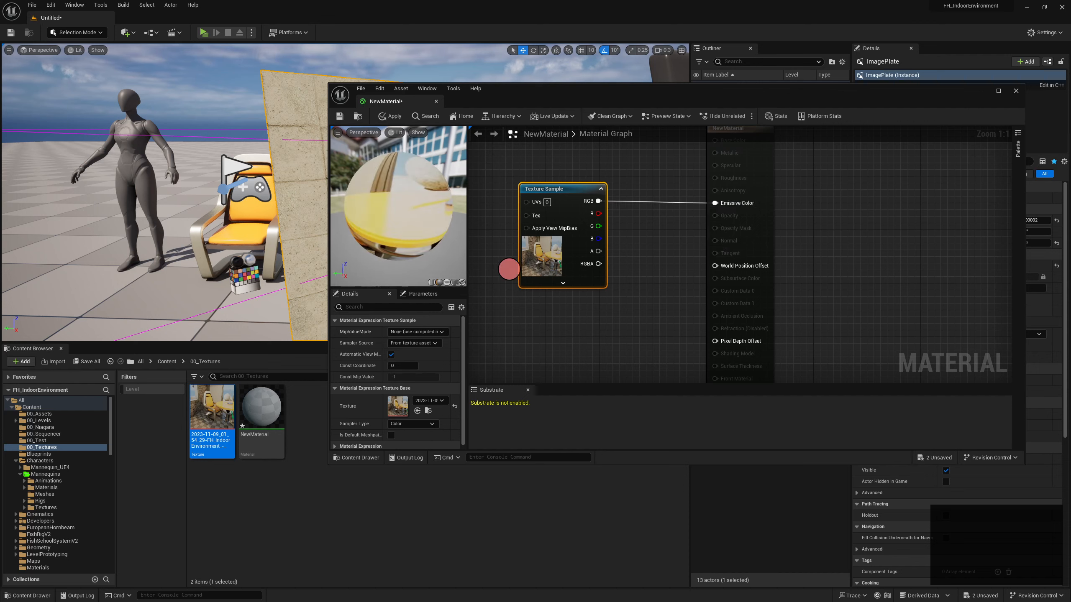
left_click(446, 282)
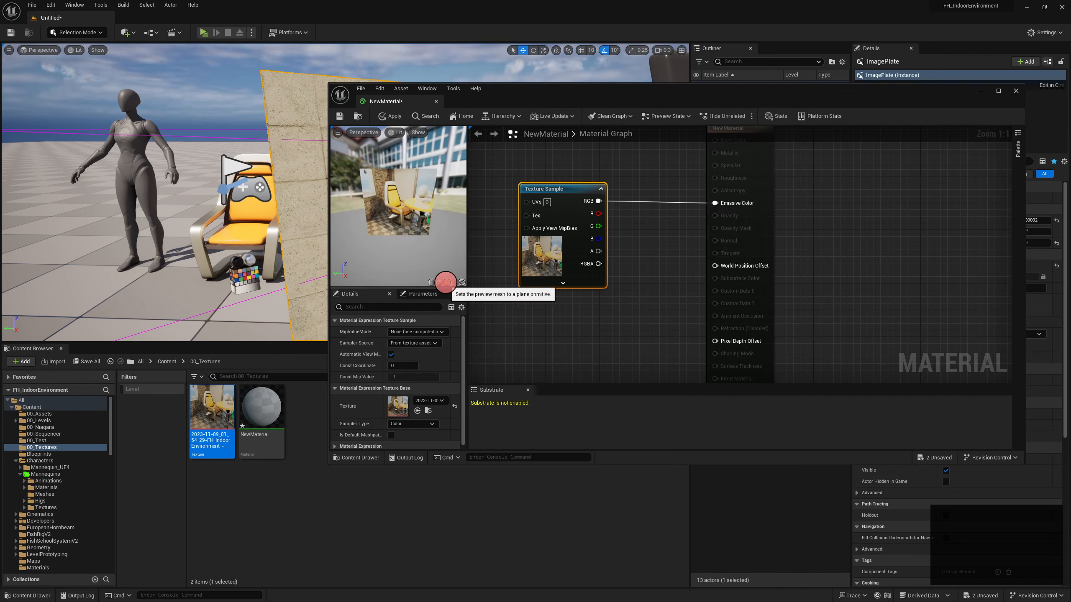
left_click(390, 115)
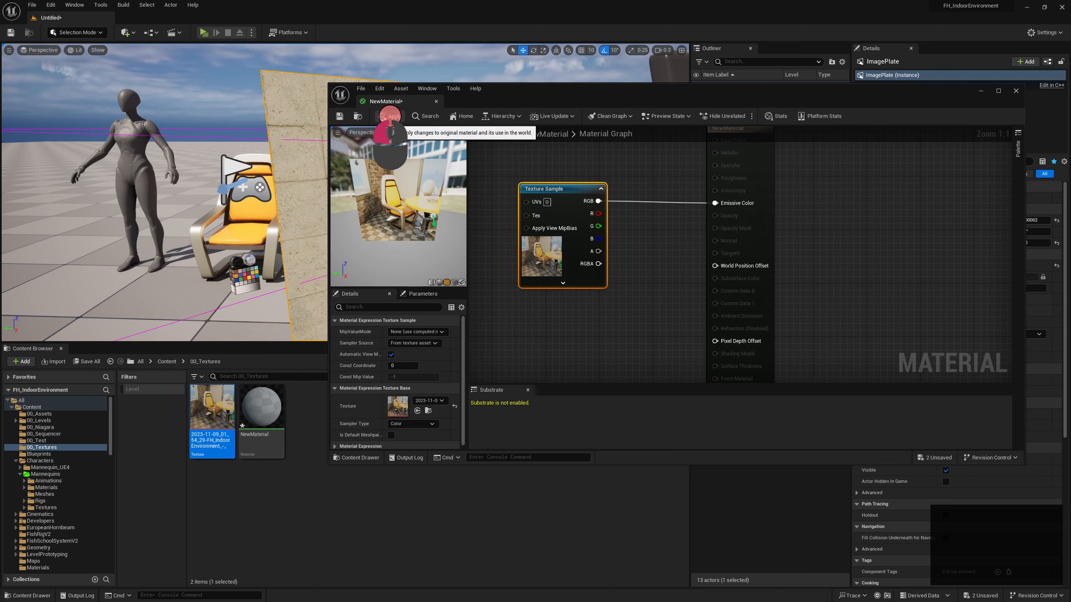
left_click(338, 116)
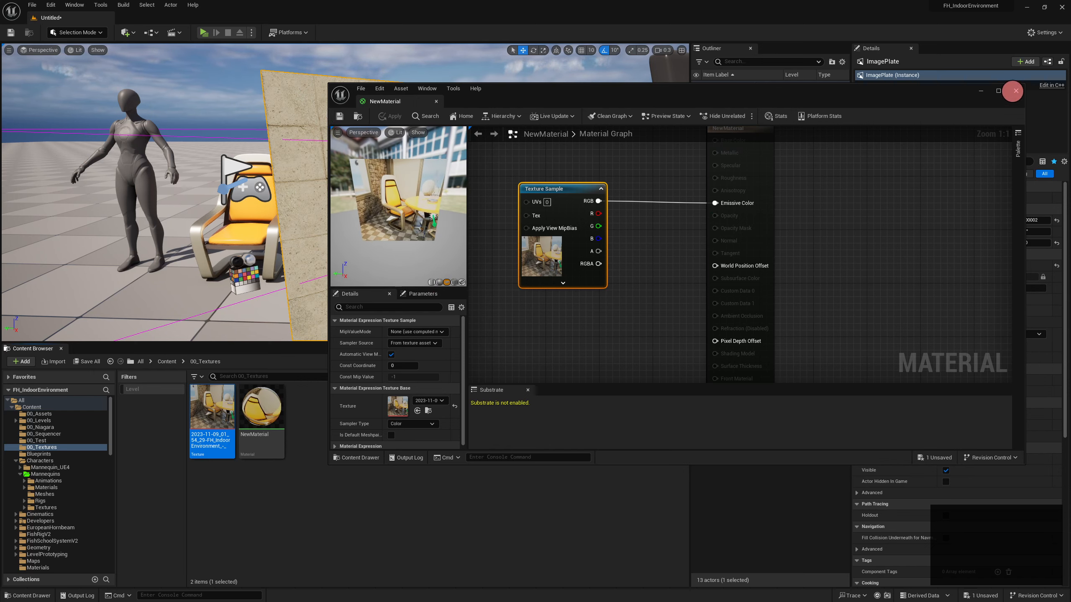
left_click(1016, 91)
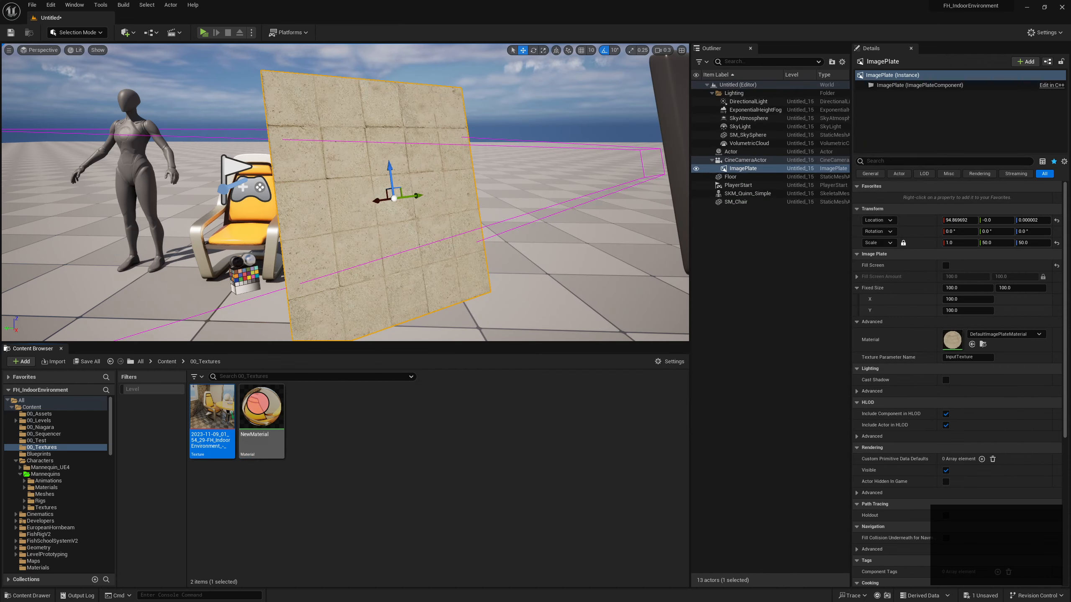
Step: Assign NewMaterial to the image plate and pilot the CineCameraActor to view the plate through the camera
left_click_drag(259, 404, 954, 339)
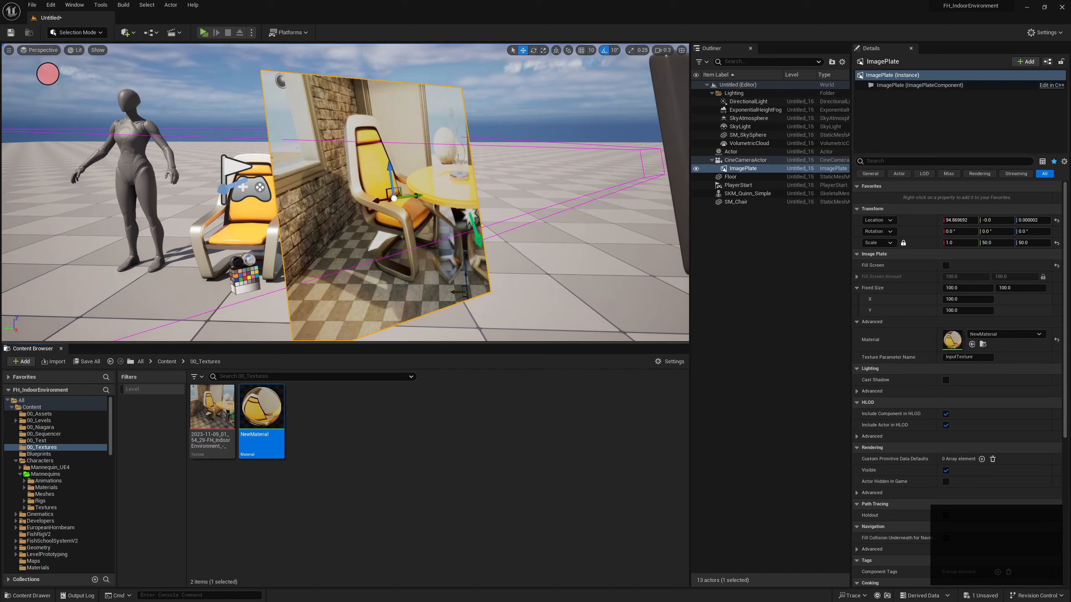
left_click(30, 50)
left_click(52, 141)
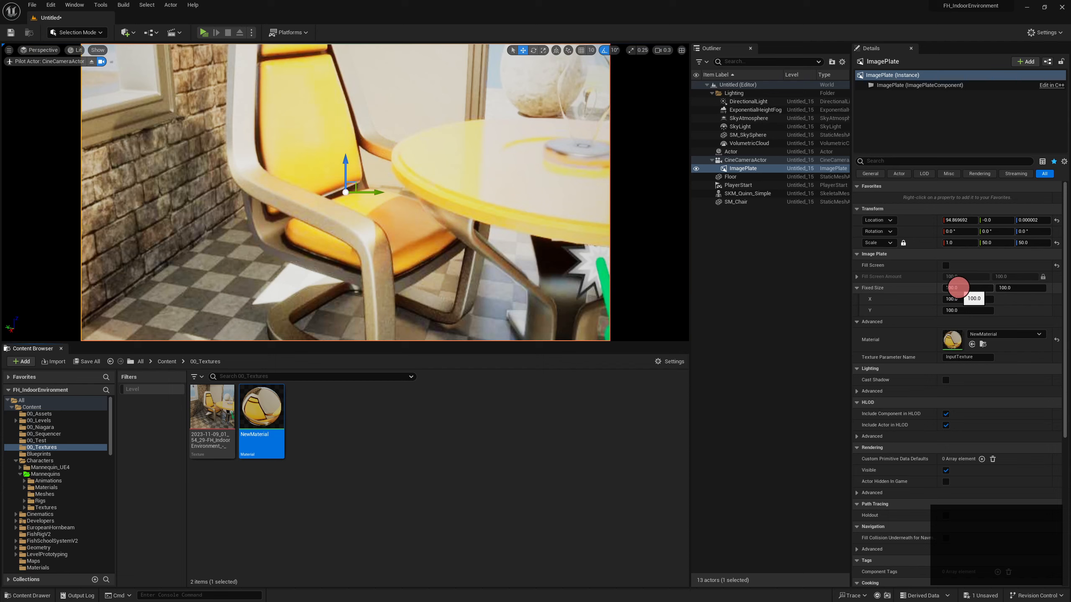
Step: Set the image plate's fixed size to about 25.1 by 20.5 and move it to about Y 32, Z 14, in the camera frame's upper-right corner
left_click_drag(959, 300, 933, 300)
left_click_drag(968, 311, 579, 214)
left_click_drag(354, 181, 540, 102)
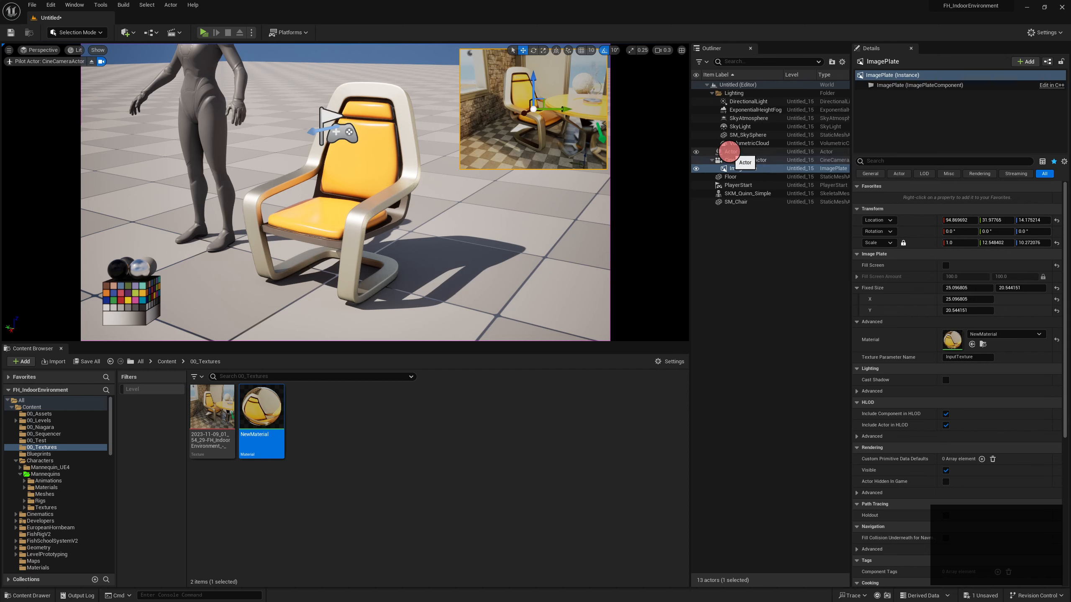
Step: Reset the empty Actor's location to zero and attach the CineCameraActor to it
left_click(729, 151)
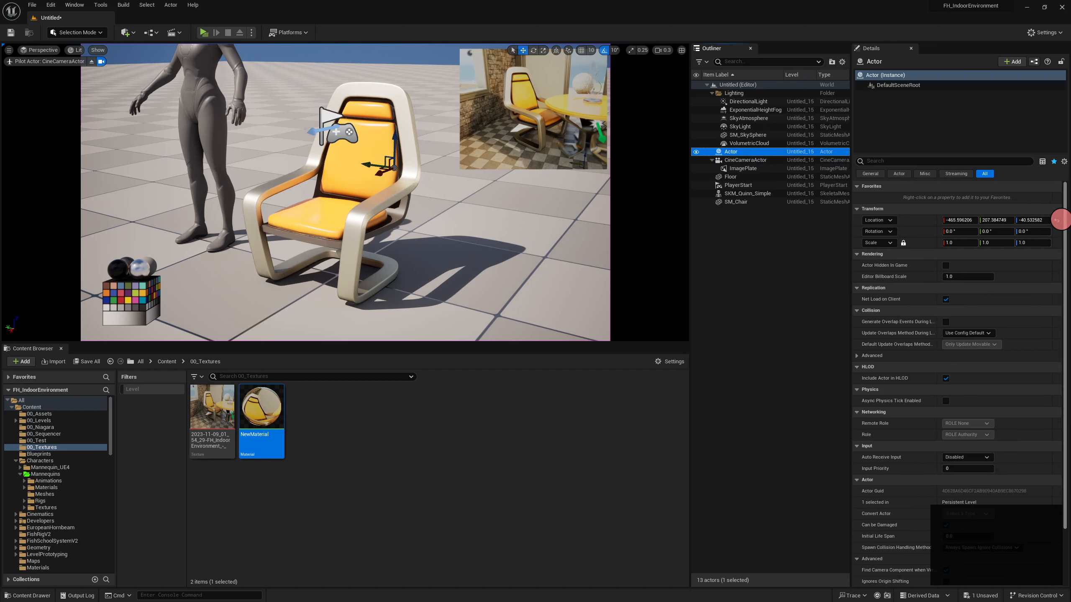
left_click(1056, 219)
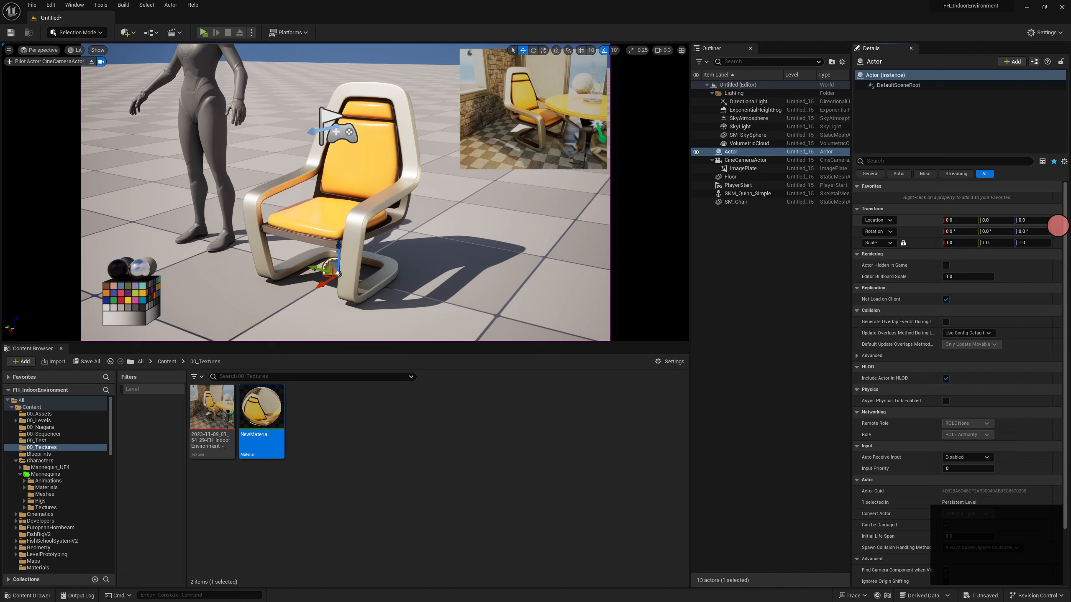
left_click(740, 160)
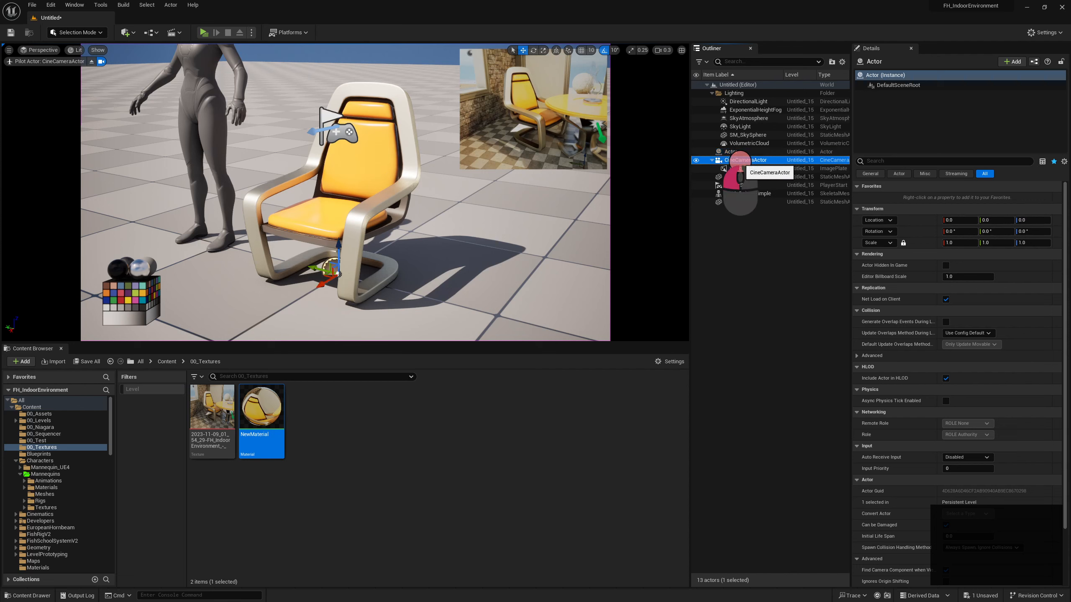
left_click_drag(732, 150, 732, 151)
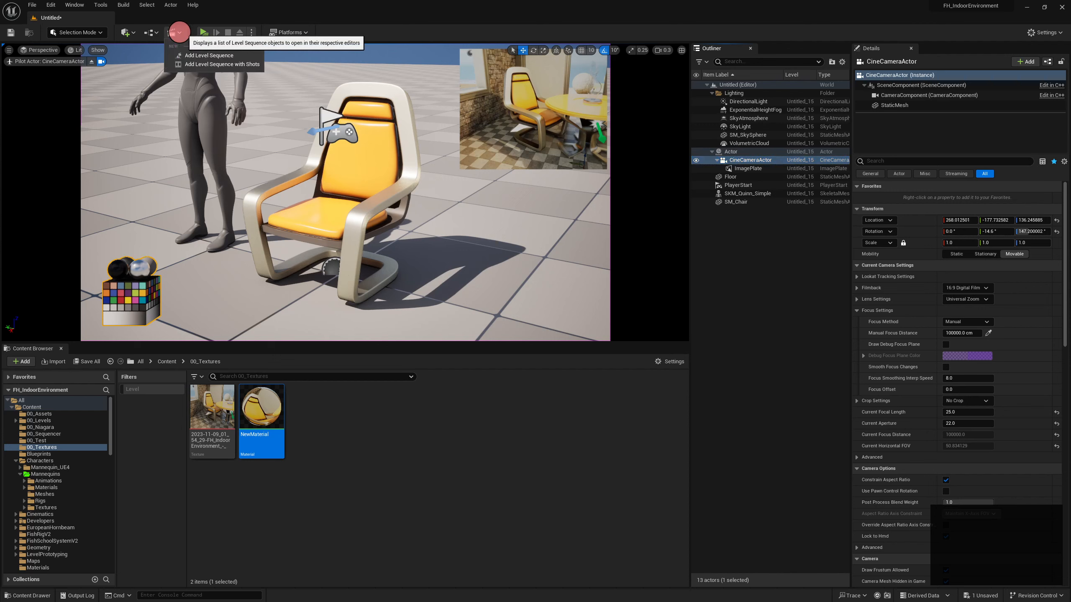
Step: Add a level sequence saved as TTprop01 in the 00_Sequencer folder, and close the Content Browser to enlarge the viewport
left_click(179, 32)
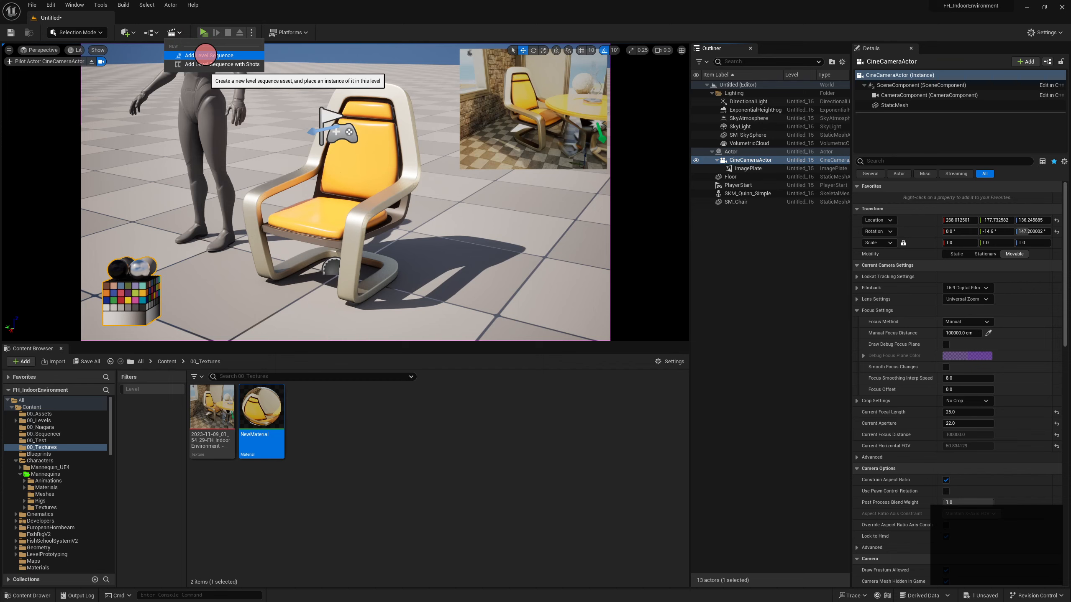
left_click(205, 55)
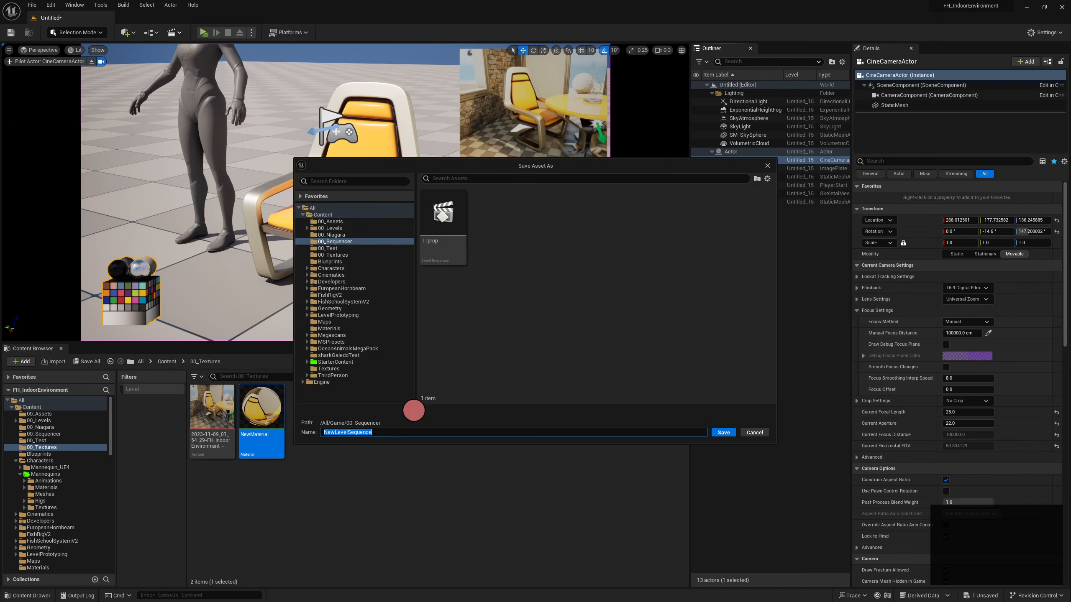
left_click(432, 213)
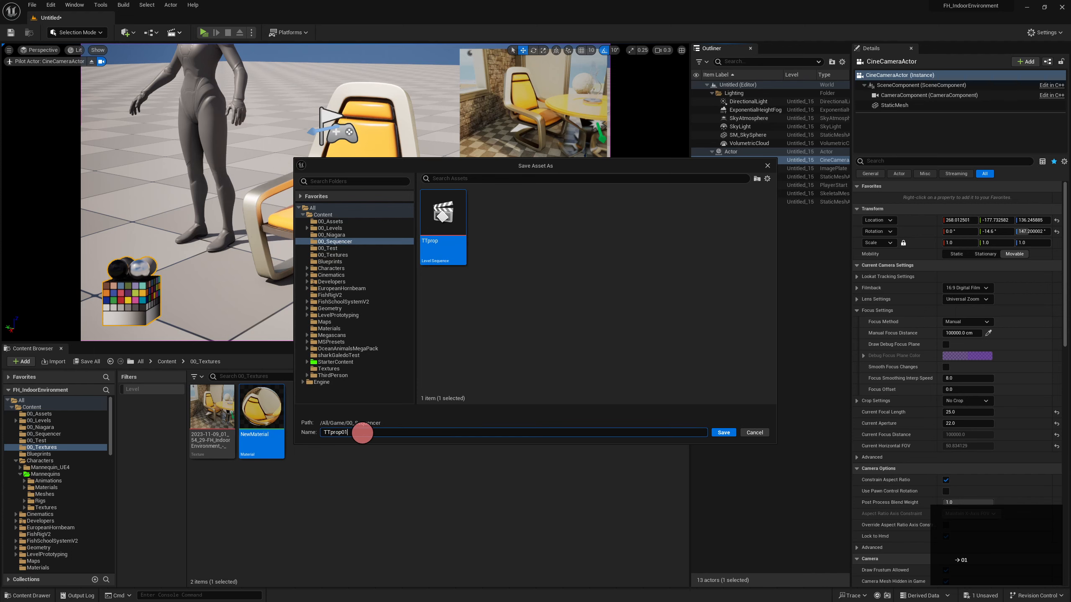
left_click(723, 434)
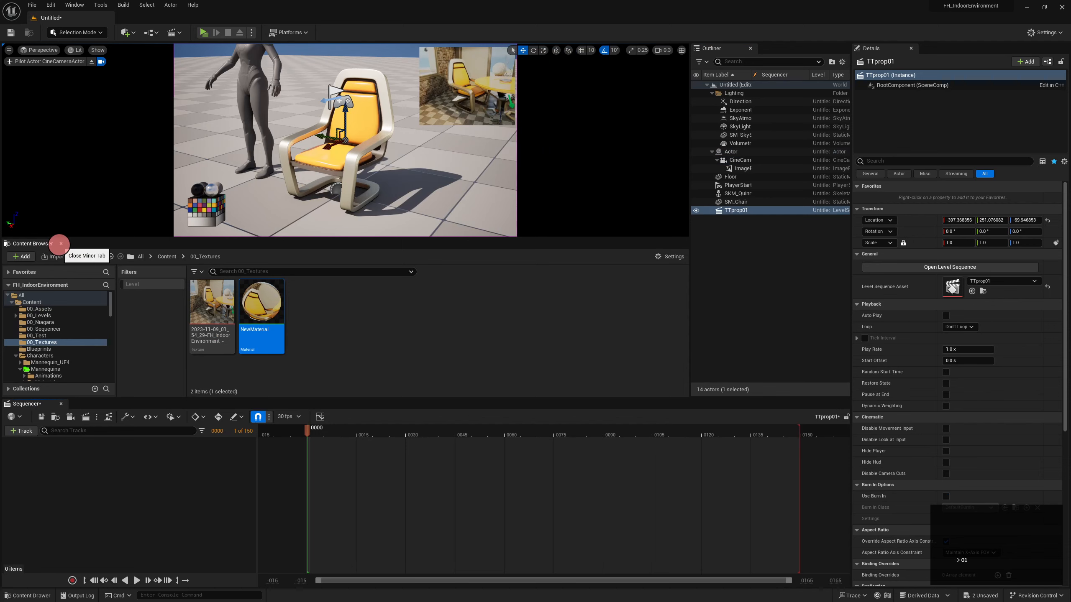
left_click(61, 244)
left_click_drag(40, 401, 40, 345)
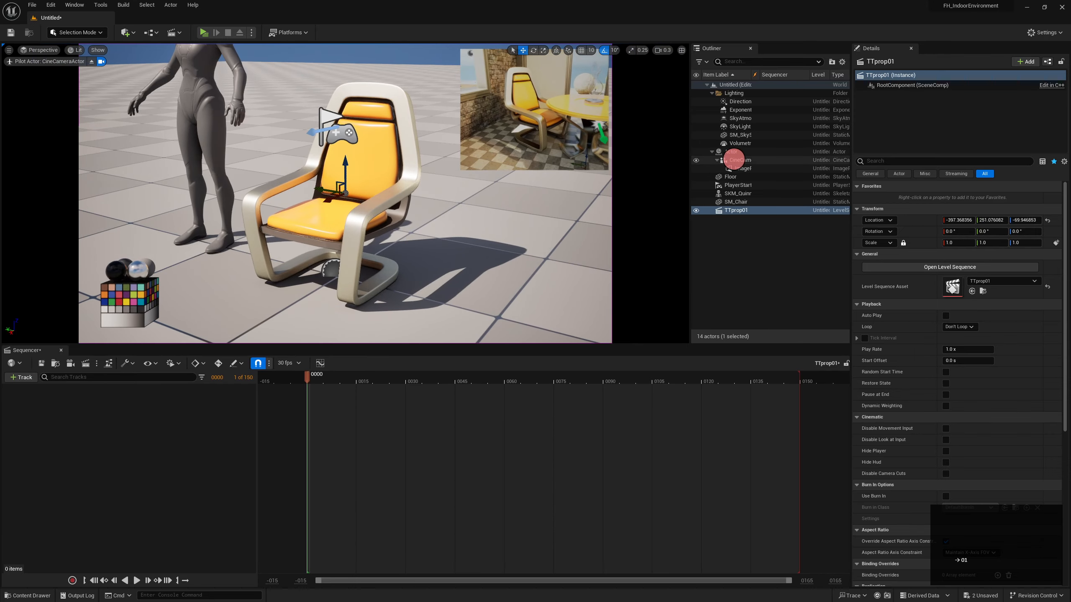
Step: Add the CineCameraActor to the TTprop01 sequence and set the sequence's frame rate to 24 fps
left_click_drag(740, 159, 84, 388)
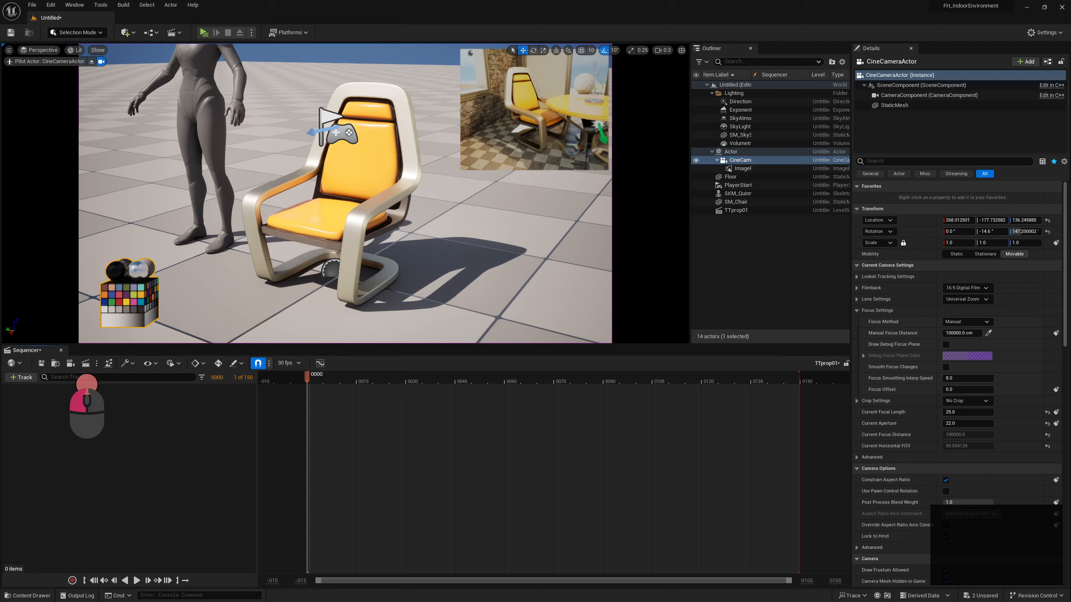
right_click(94, 392)
left_click(122, 401)
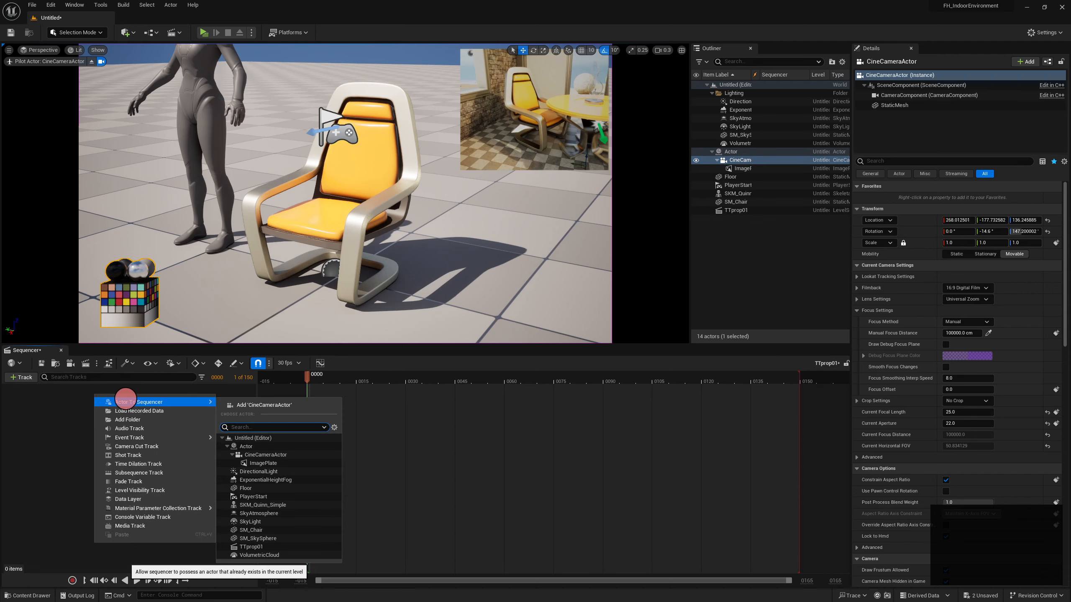
left_click(250, 405)
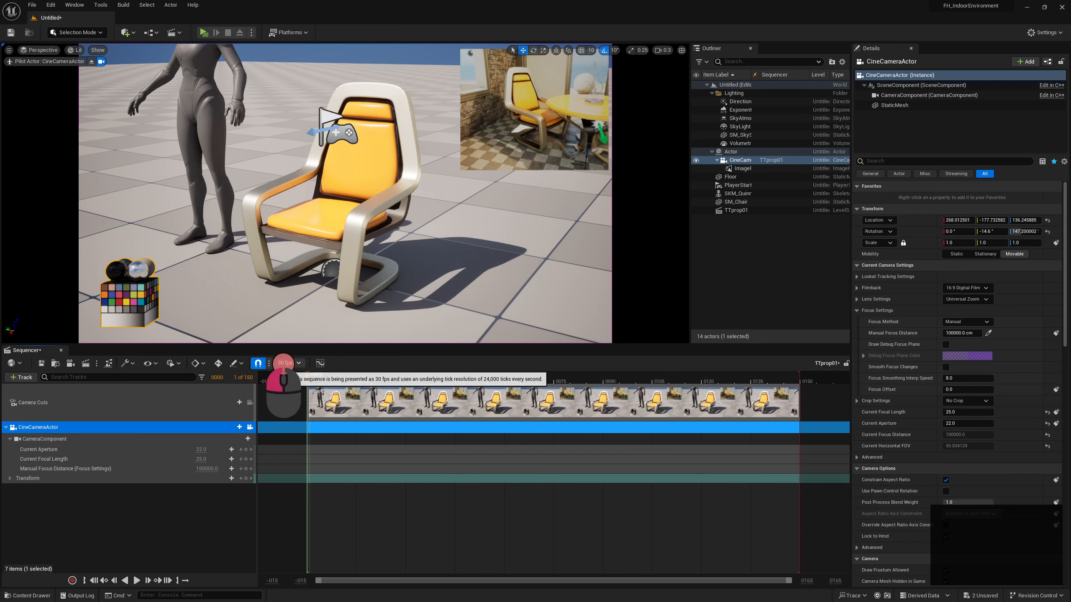
left_click(288, 363)
left_click(313, 416)
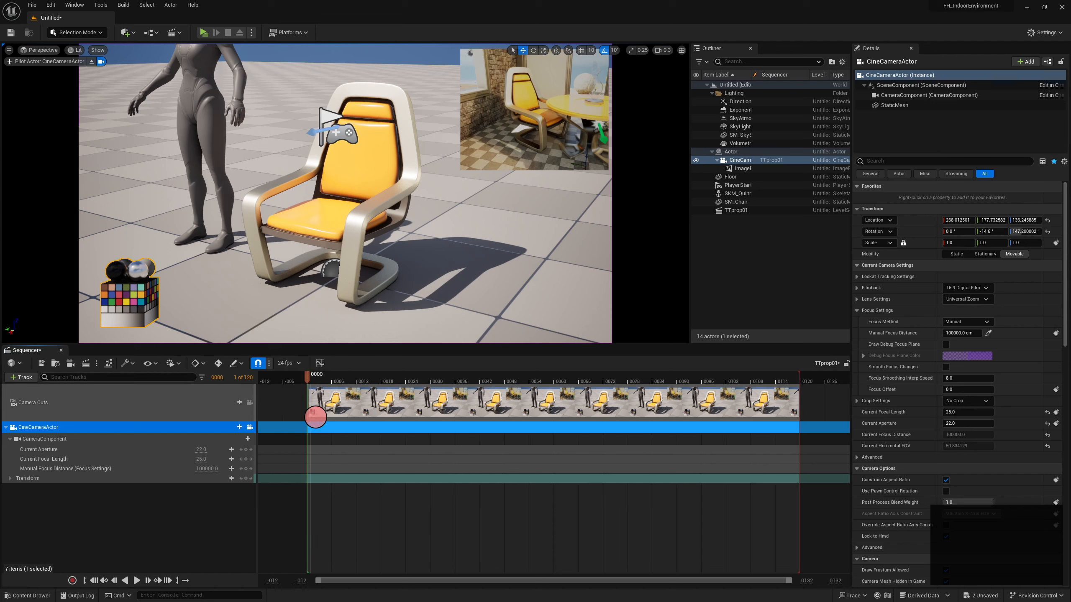
Step: Set the timeline's view range end to 250 and extend the playback range and camera cut section to frame 240
left_click(806, 582)
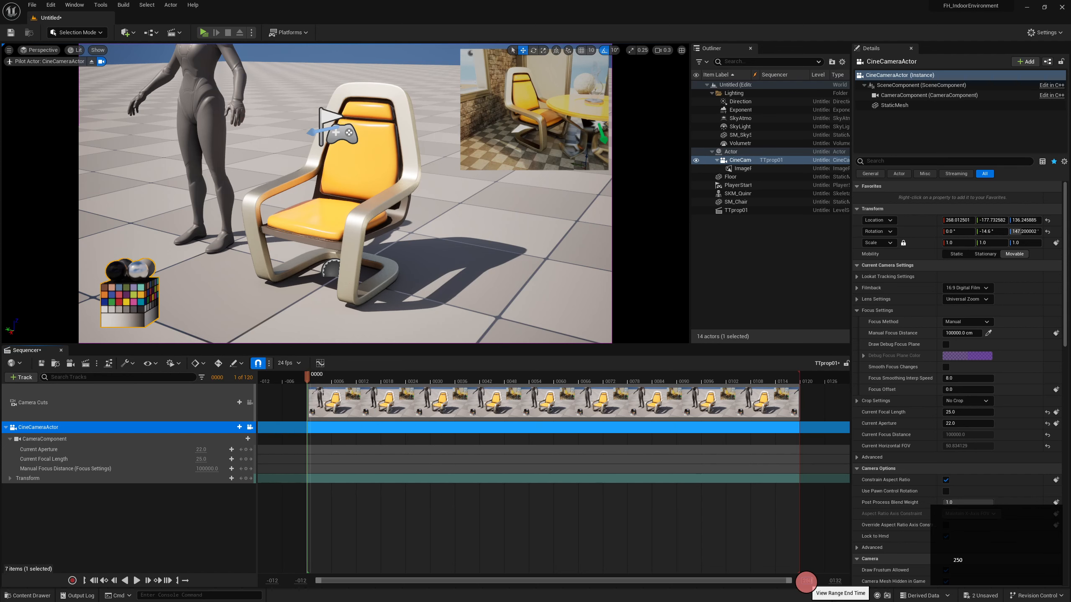
type("250")
key("Return")
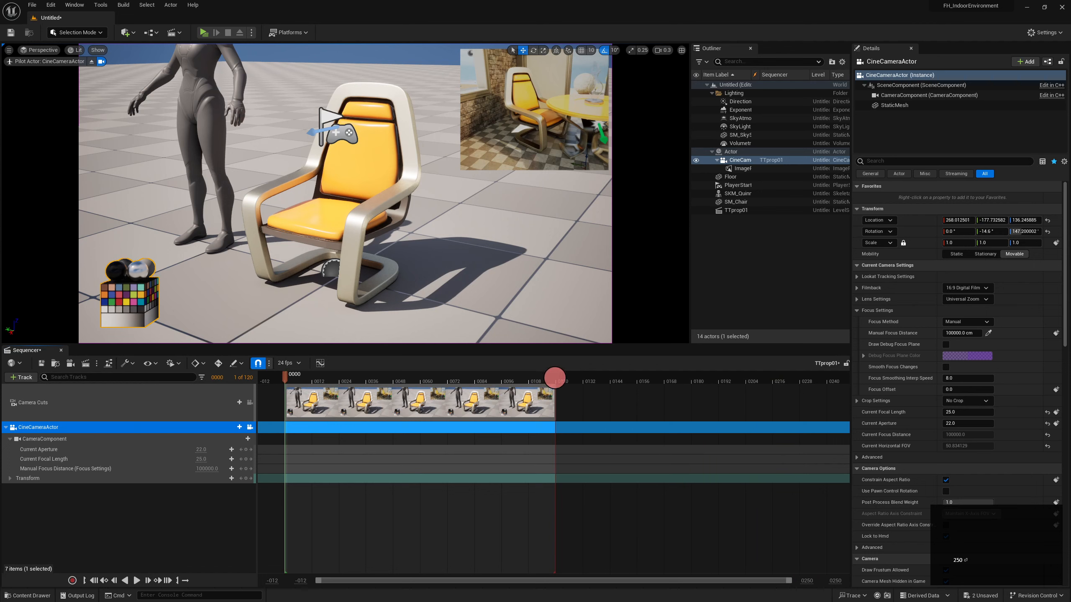
left_click_drag(555, 377, 825, 383)
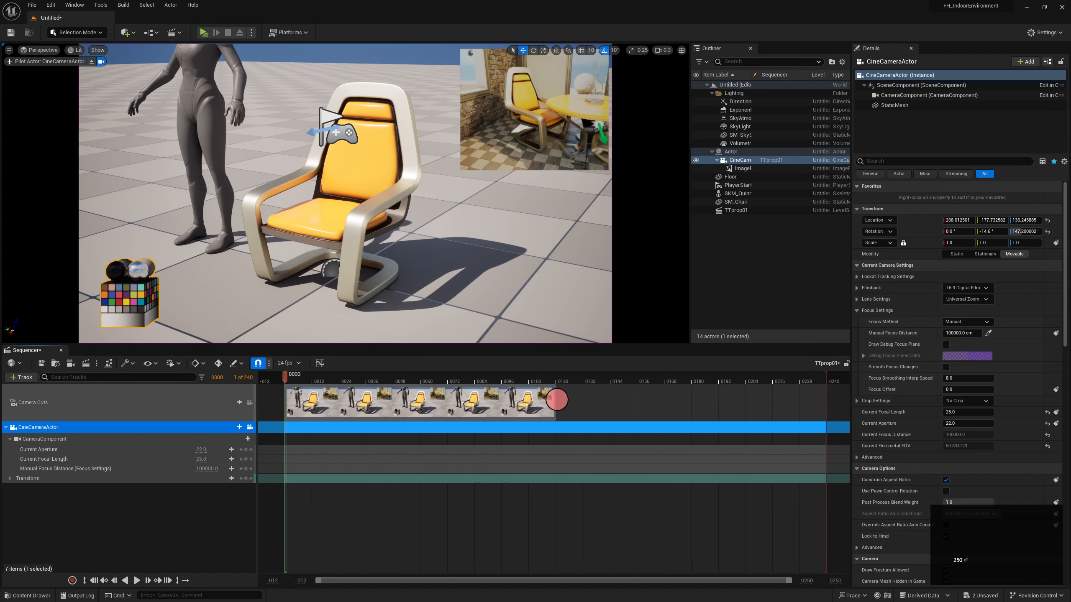
left_click_drag(555, 409, 825, 411)
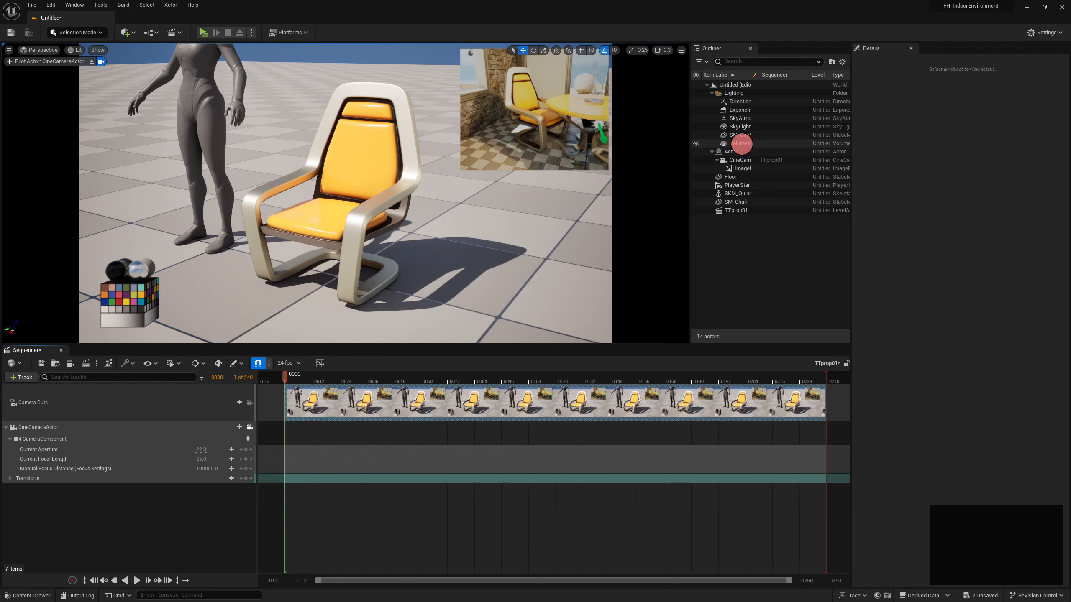
Step: Add the empty parent Actor to the sequence
left_click(725, 152)
right_click(80, 497)
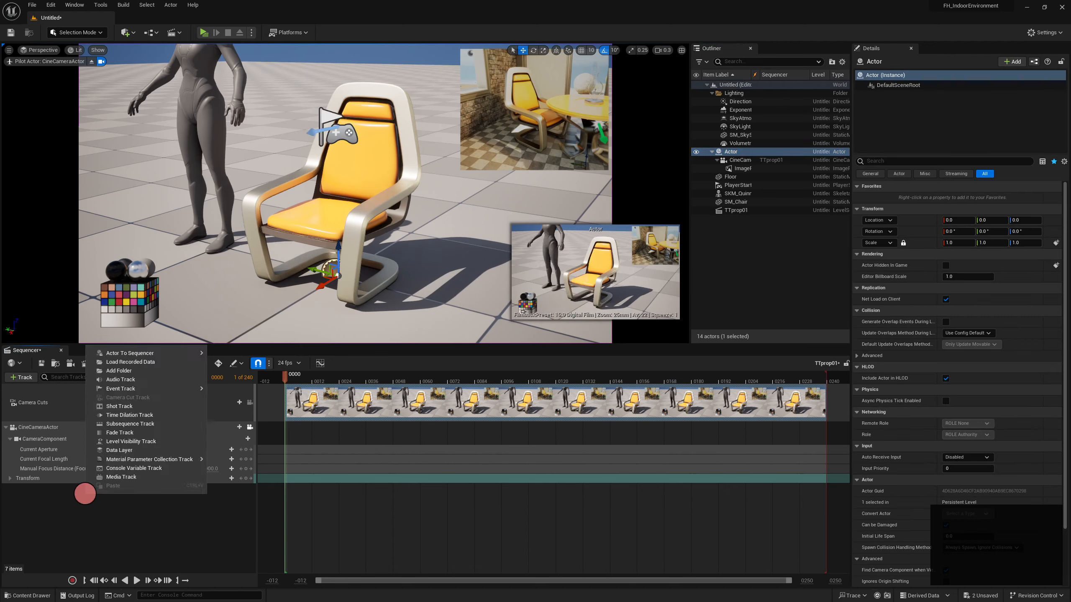
mouse_move(139, 353)
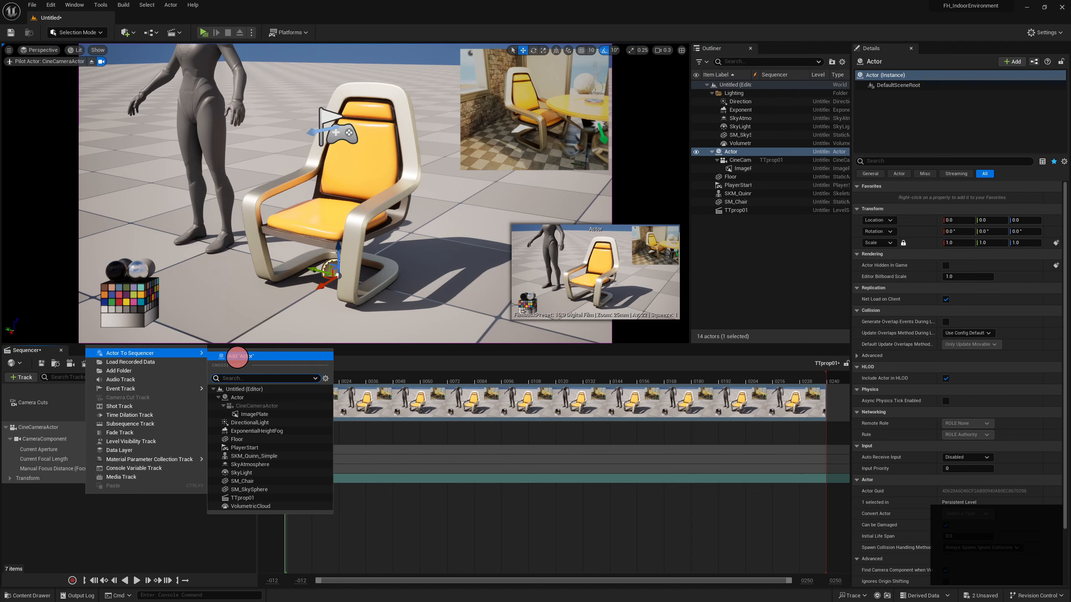
left_click(237, 357)
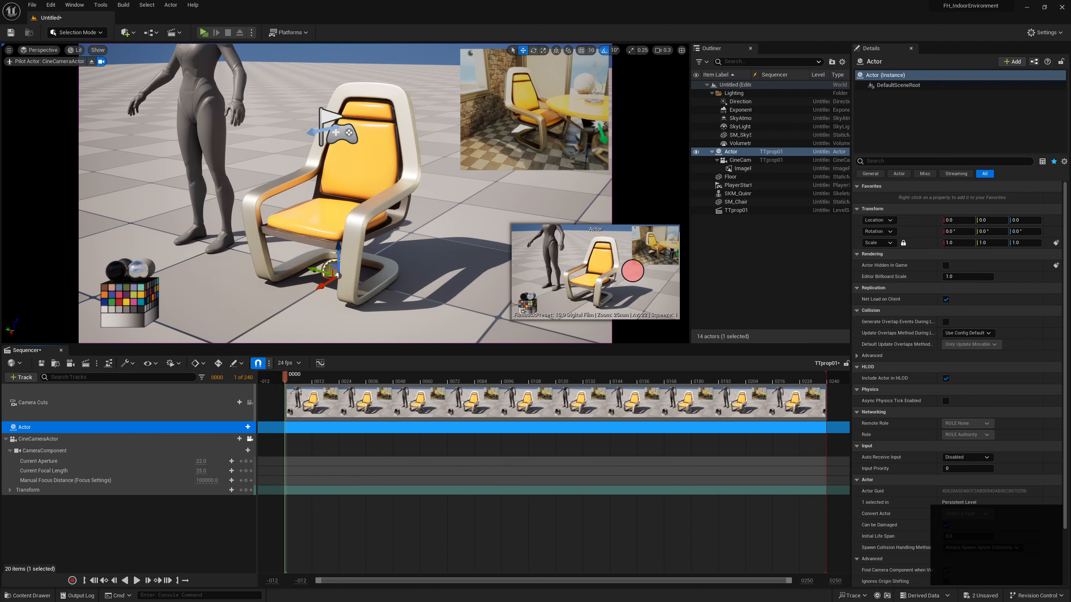
Step: Add the SM_Chair actor to the sequence
left_click(734, 202)
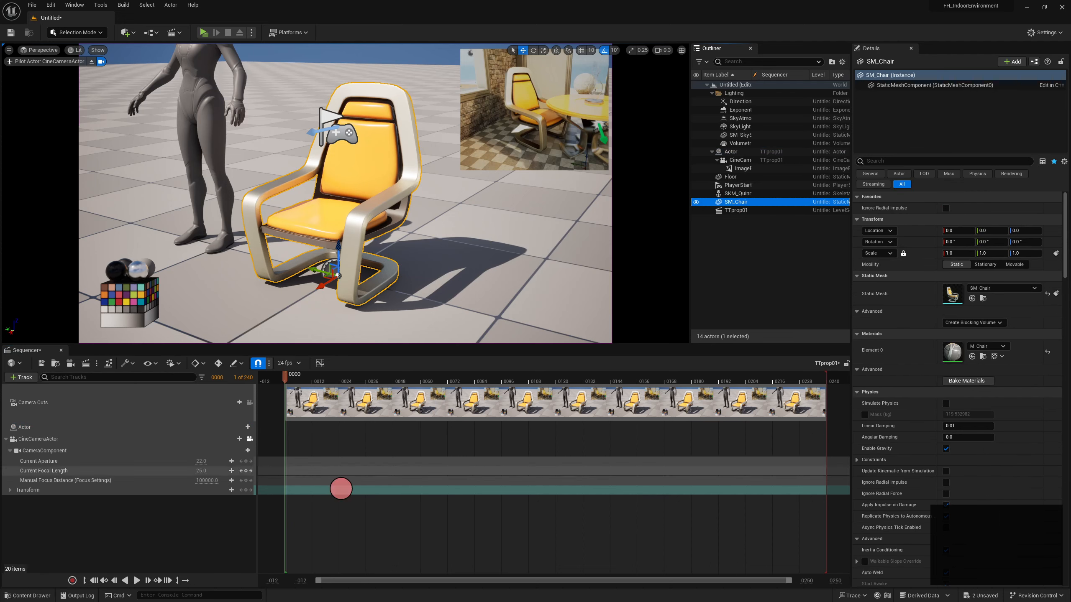
right_click(135, 526)
mouse_move(192, 382)
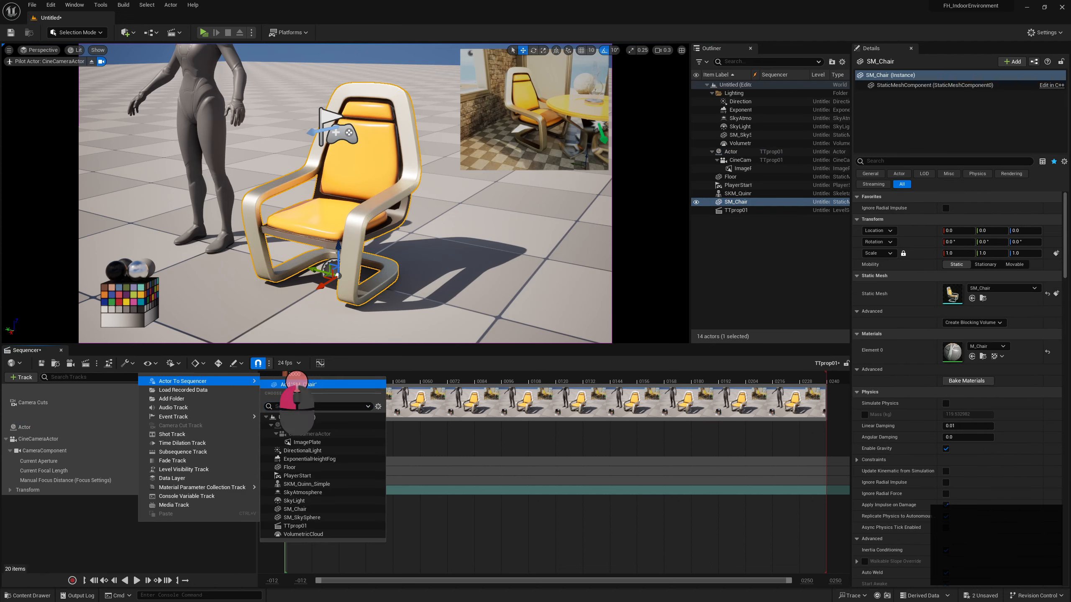
left_click(297, 384)
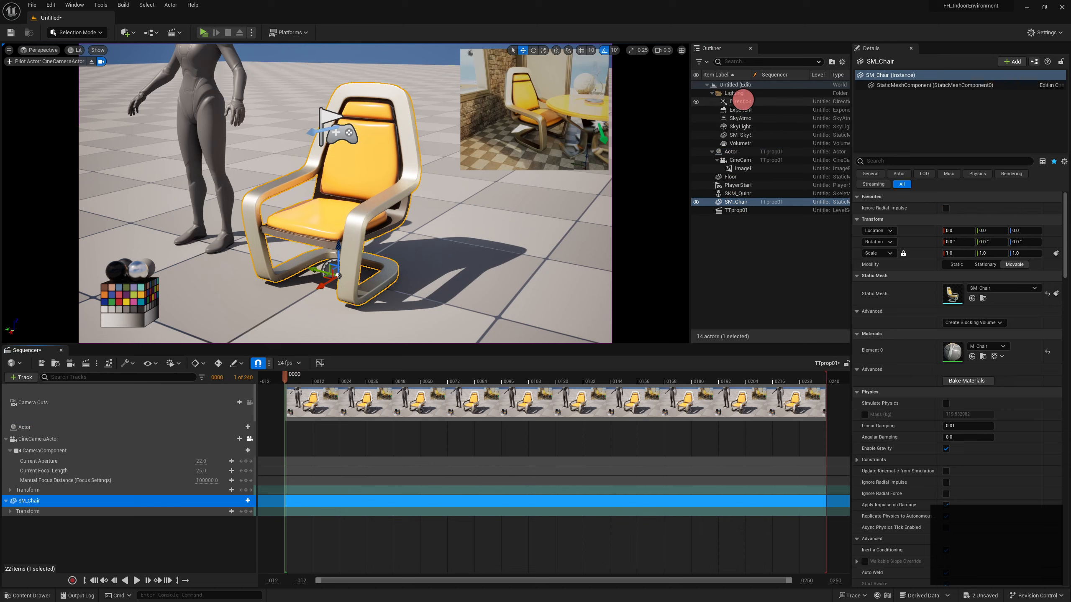
Step: Add the DirectionalLight to the sequence
left_click(741, 102)
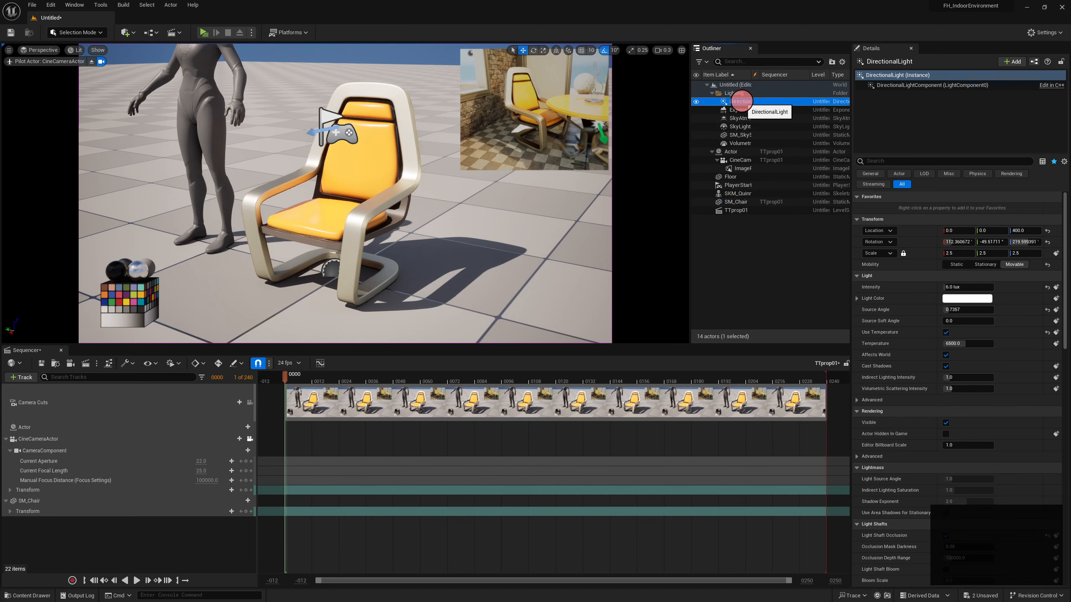
right_click(135, 529)
mouse_move(192, 388)
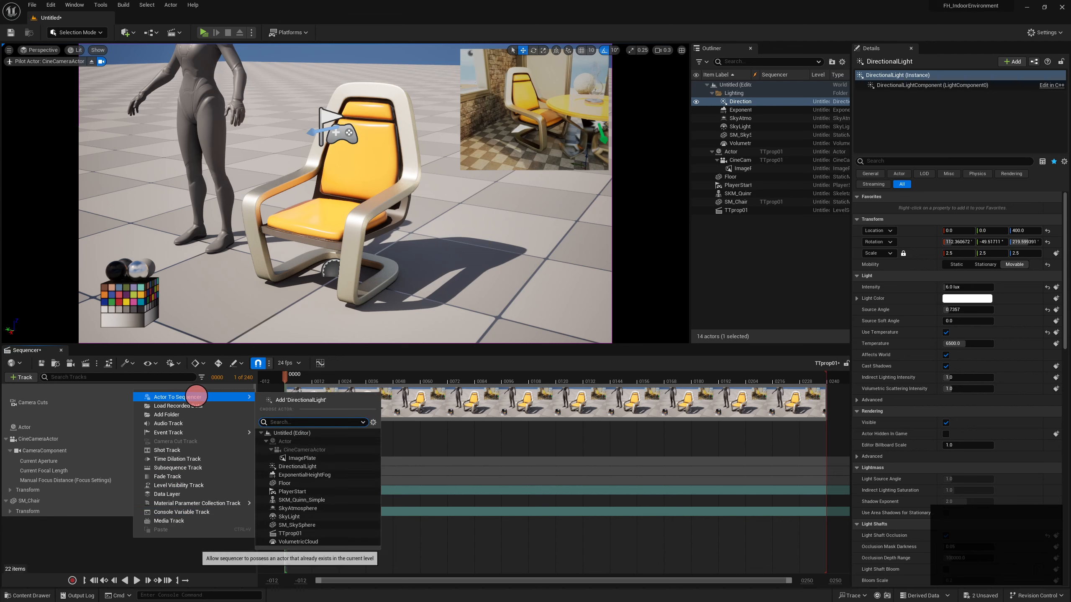
left_click(307, 399)
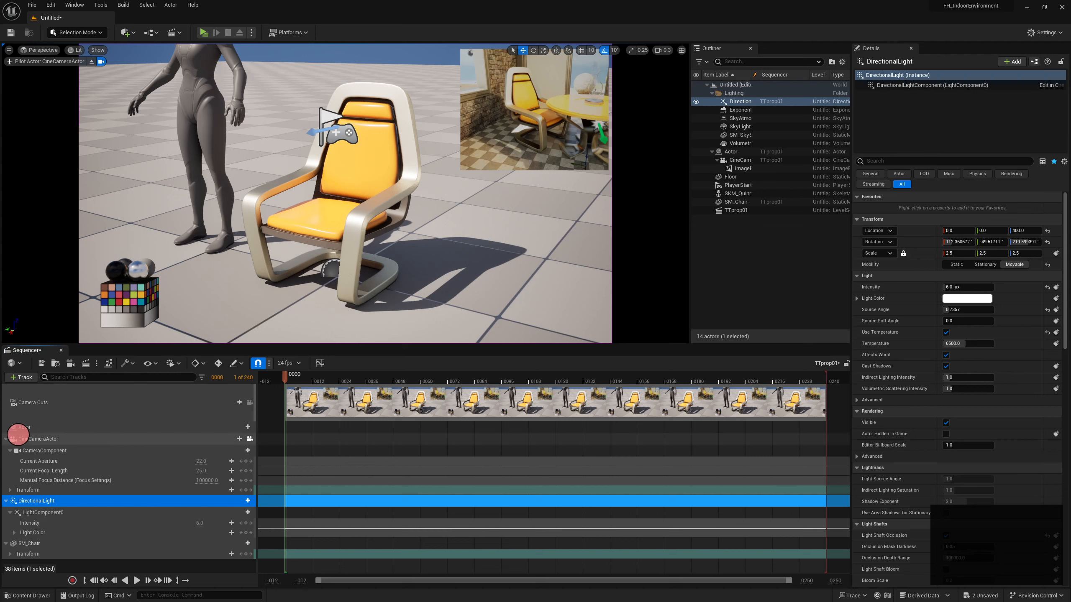
Step: Add a Transform track to the parent Actor and key its Yaw rotation at 0 on frame 0
left_click(24, 428)
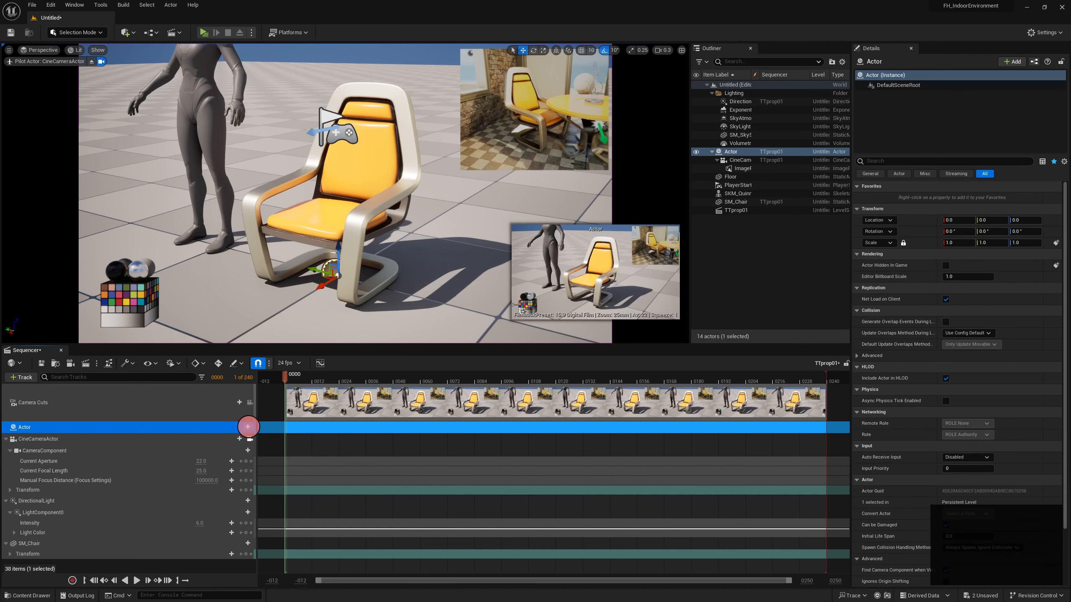
left_click(248, 427)
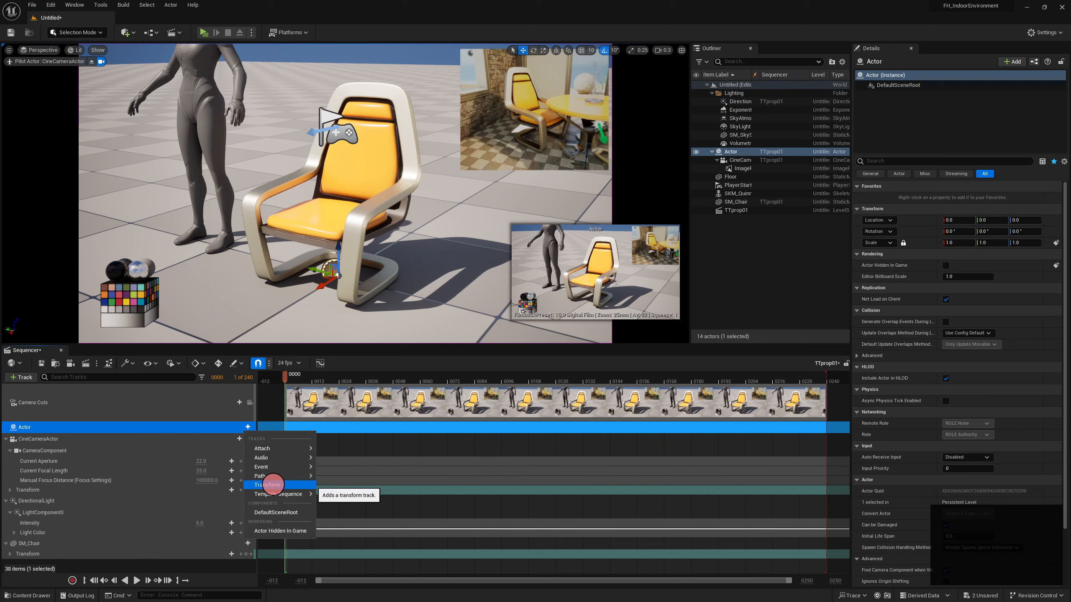
left_click(269, 485)
left_click(10, 438)
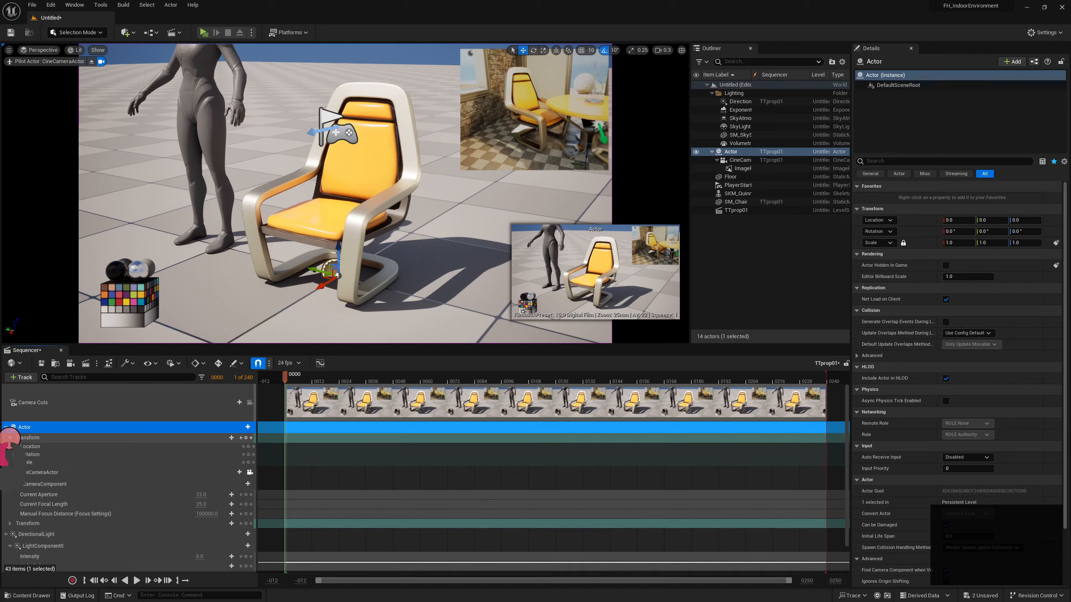
left_click(15, 454)
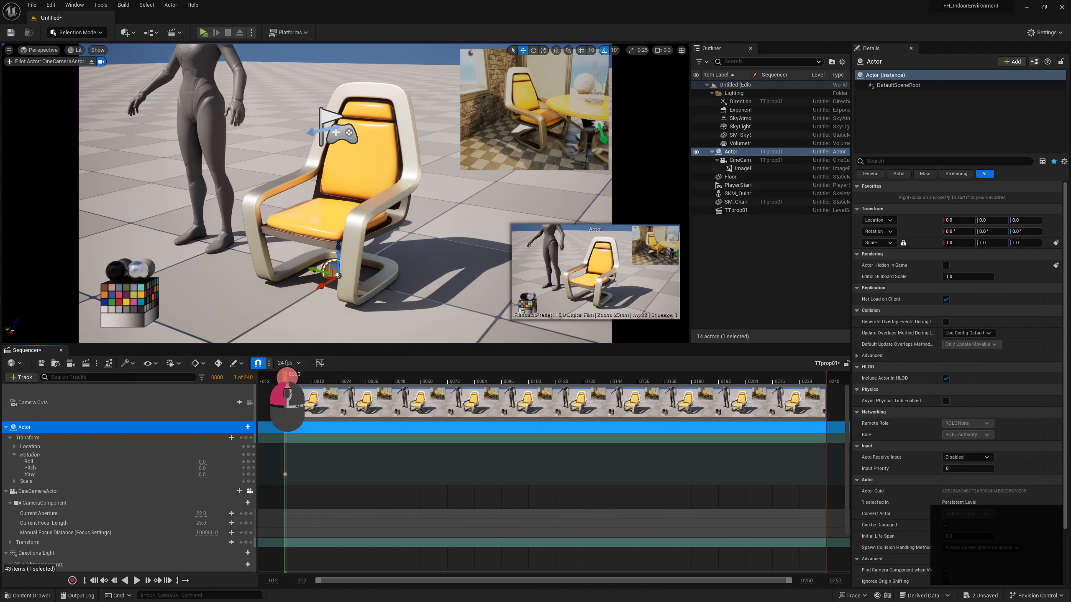
Step: Key the parent Actor's Yaw rotation at 360 on frame 120
left_click_drag(286, 375, 556, 381)
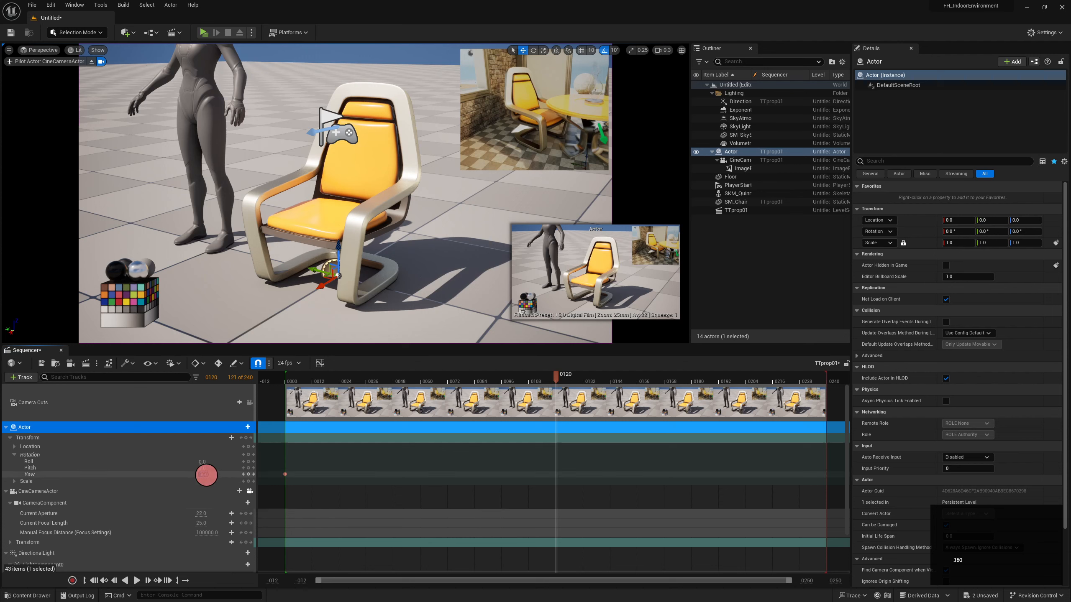
key("Return")
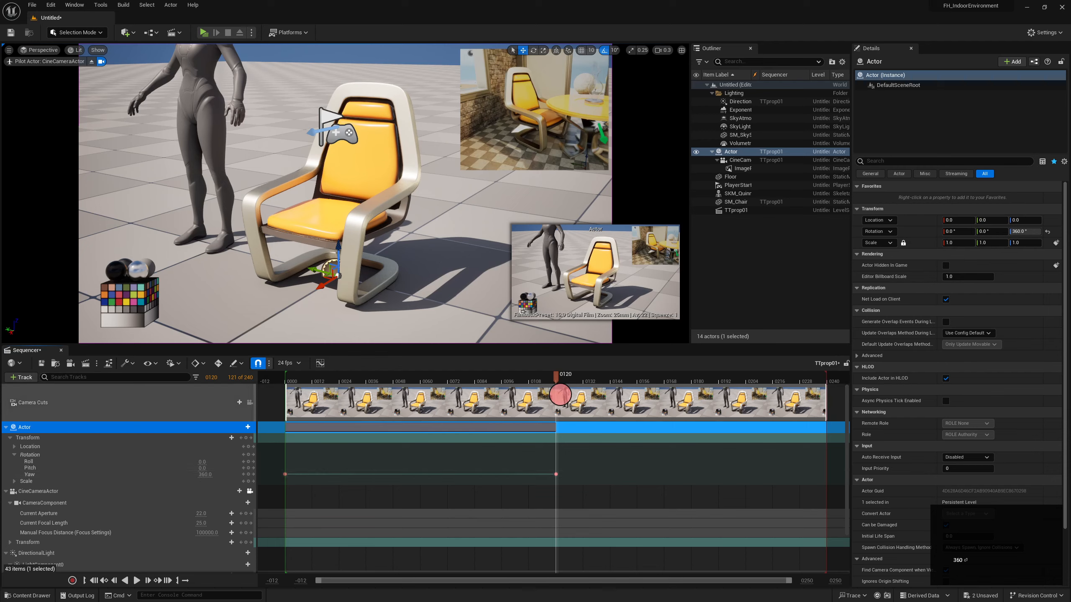
left_click_drag(557, 377, 557, 426)
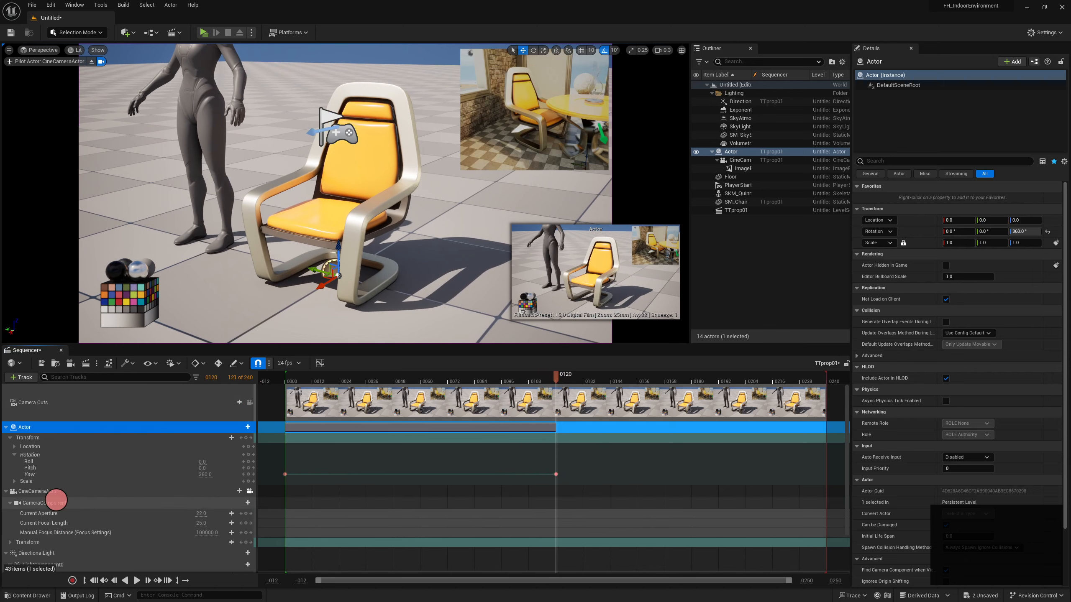
Step: Add a Transform track to the DirectionalLight and expand it to its location, rotation and scale channels, staying at frame 120
scroll(78, 516, "down", 3)
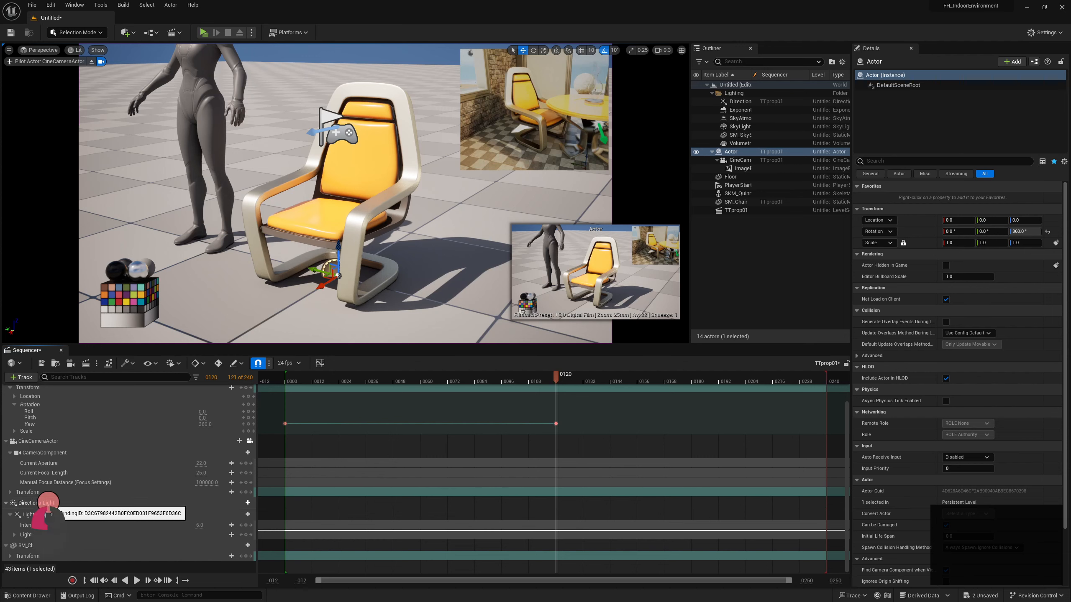
left_click(65, 504)
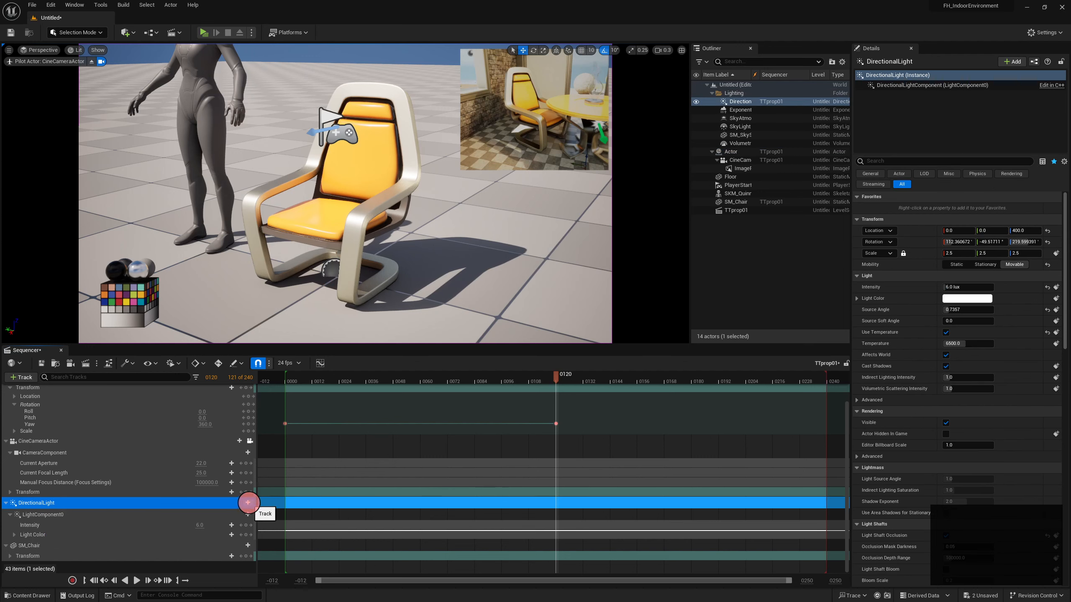
left_click(248, 502)
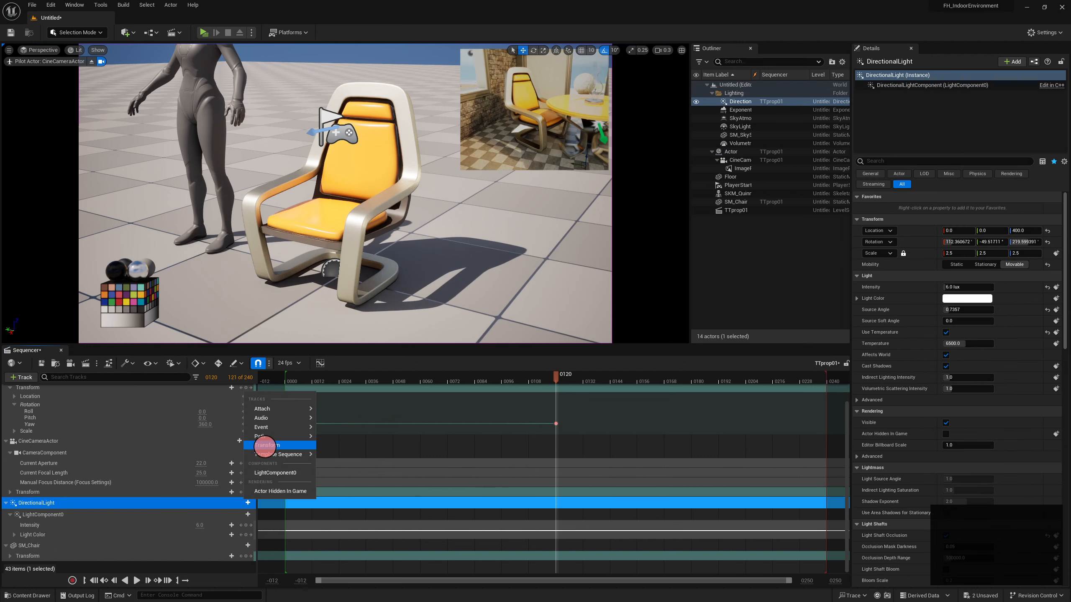
left_click(267, 445)
scroll(65, 516, "down", 1)
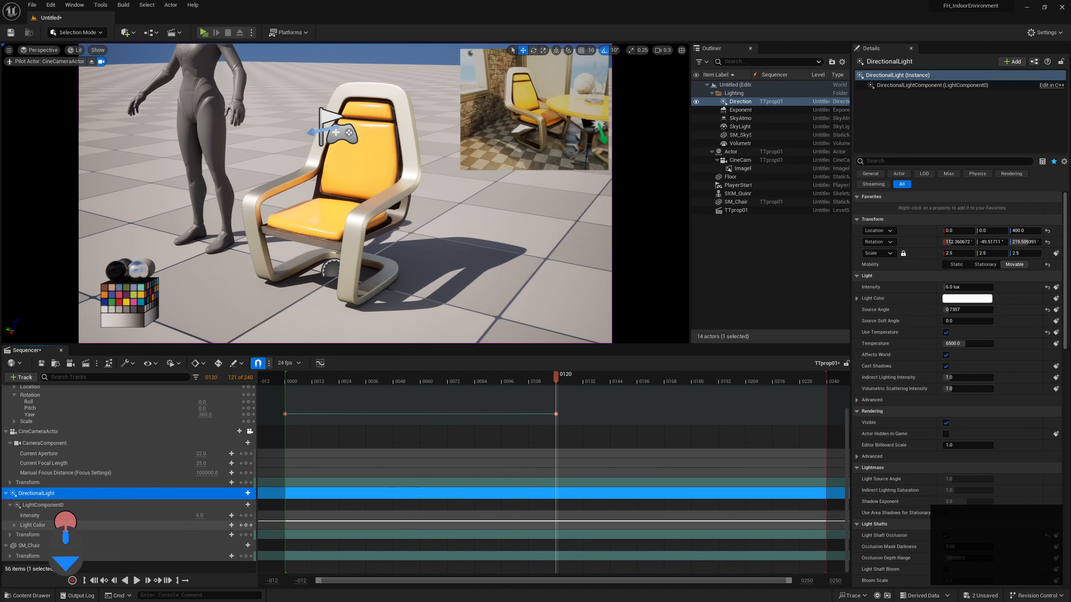
left_click(10, 534)
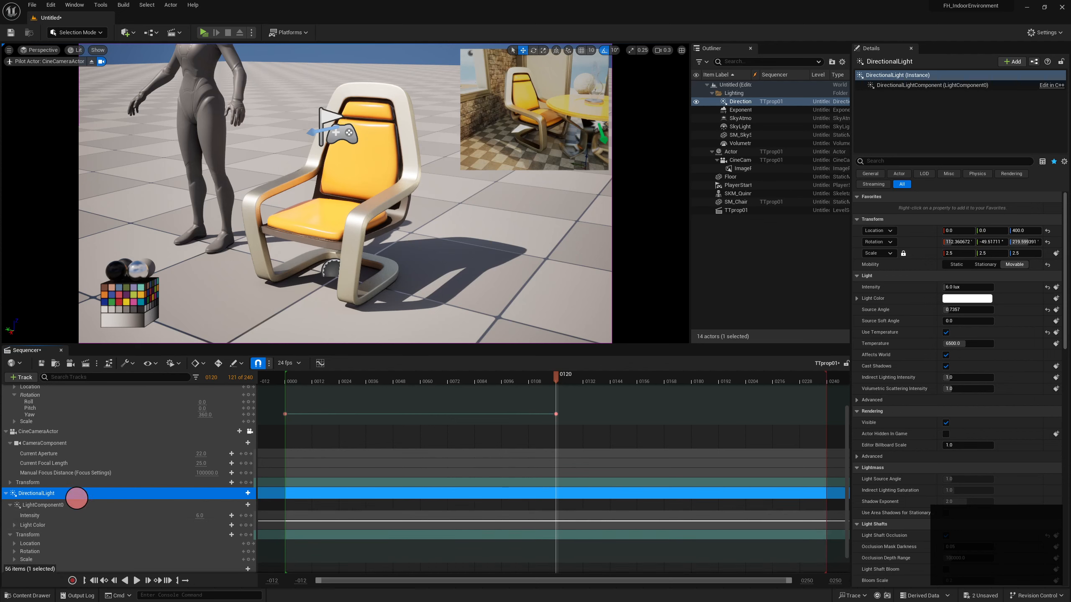
scroll(78, 502, "down", 1)
left_click(552, 377)
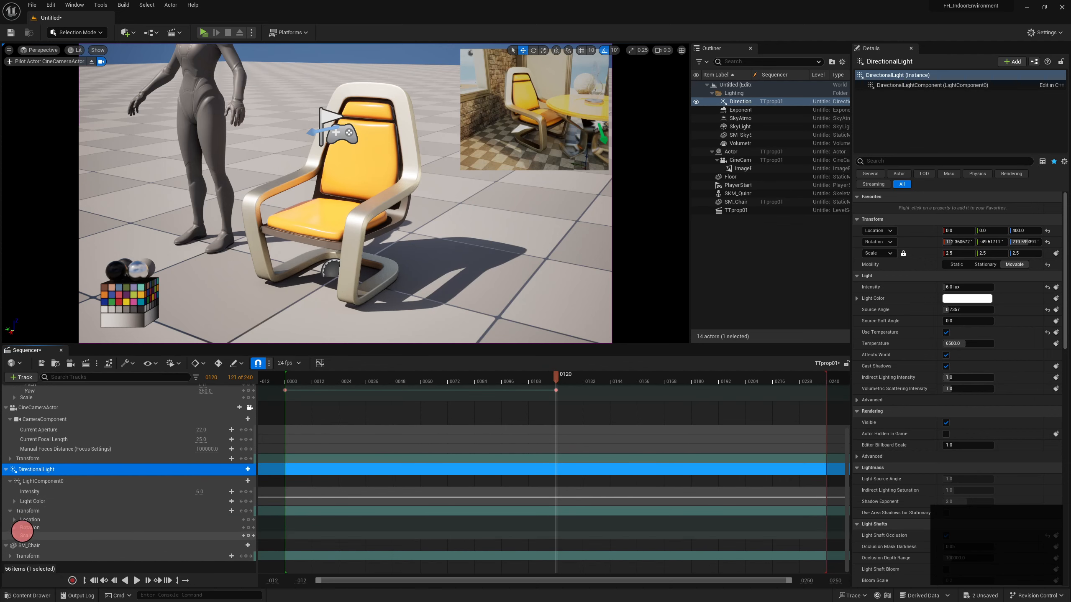
Step: Key the DirectionalLight's current Yaw rotation on frame 120 and that Yaw plus 360 on frame 239, and return to frame 0
left_click(16, 528)
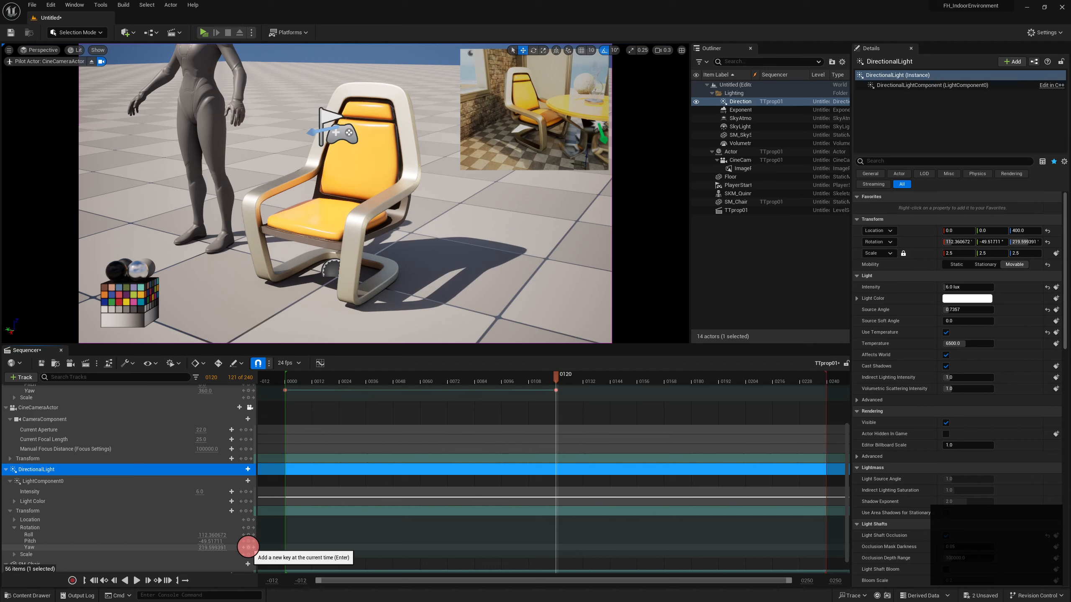
left_click(554, 375)
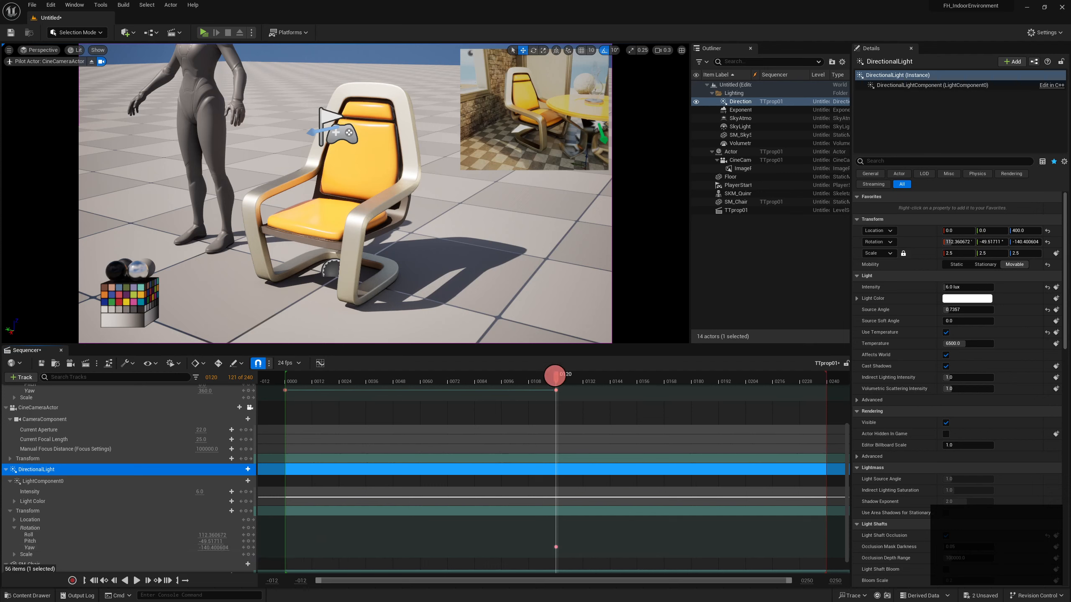
left_click_drag(555, 380, 827, 379)
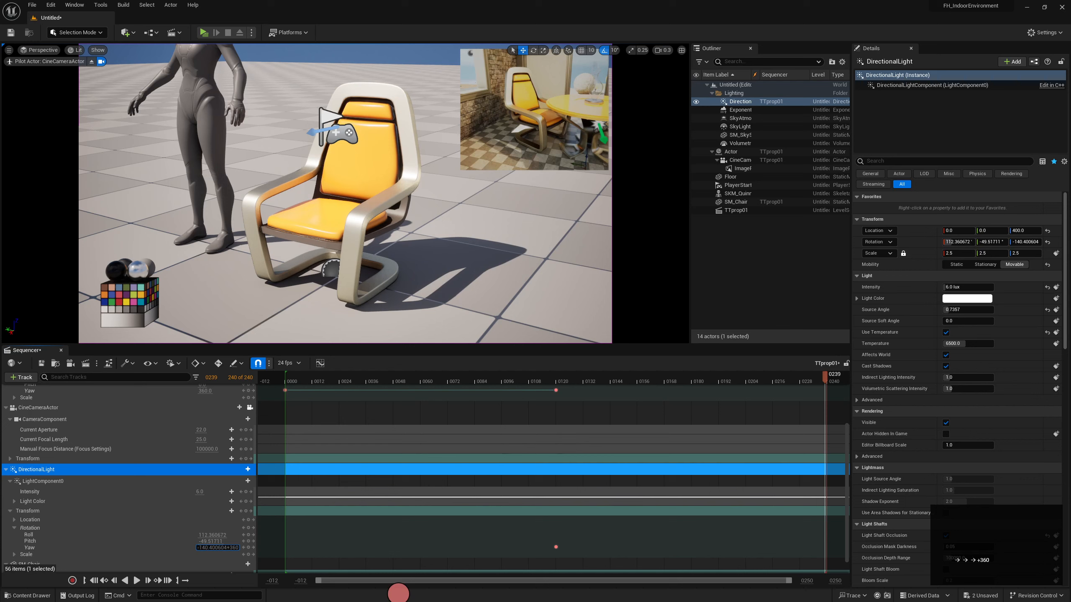
key("Return")
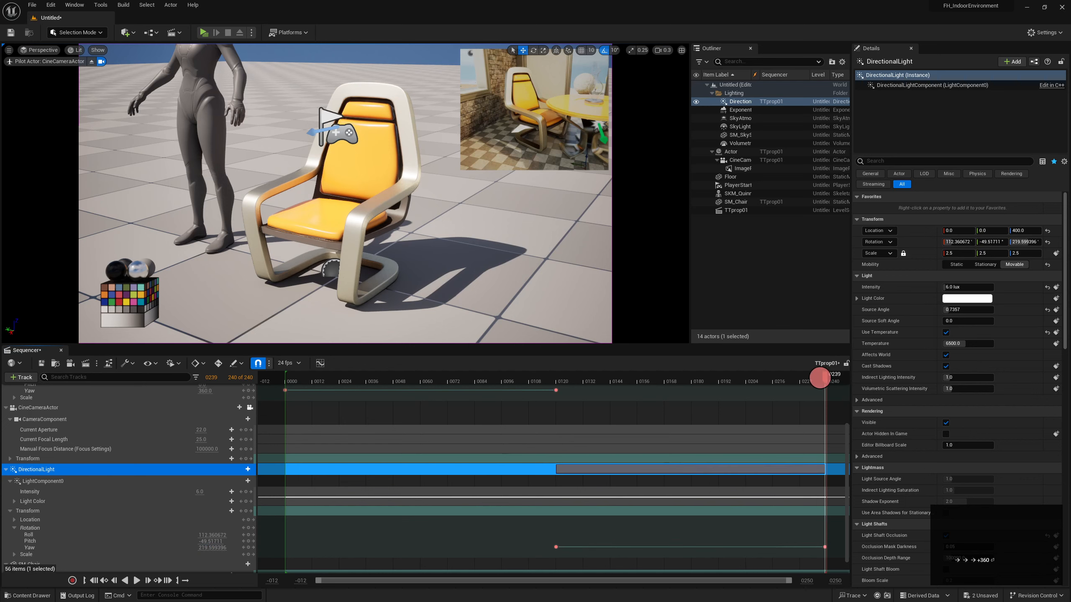
left_click_drag(824, 377, 263, 460)
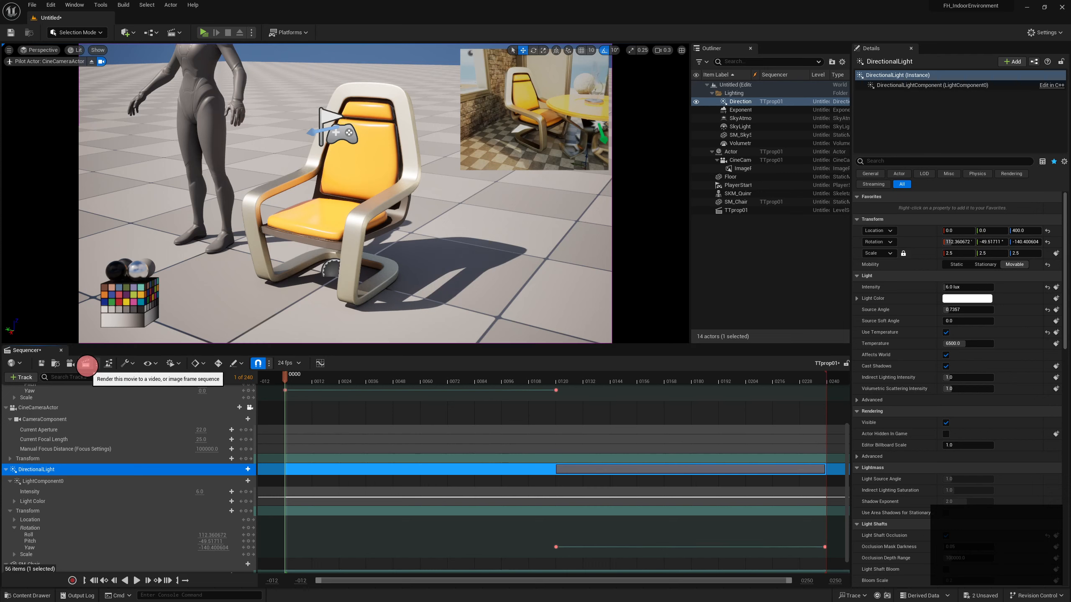
Step: Save the level as LV_tt_002 in the 00_Levels folder and save all remaining changes in the project
left_click(28, 6)
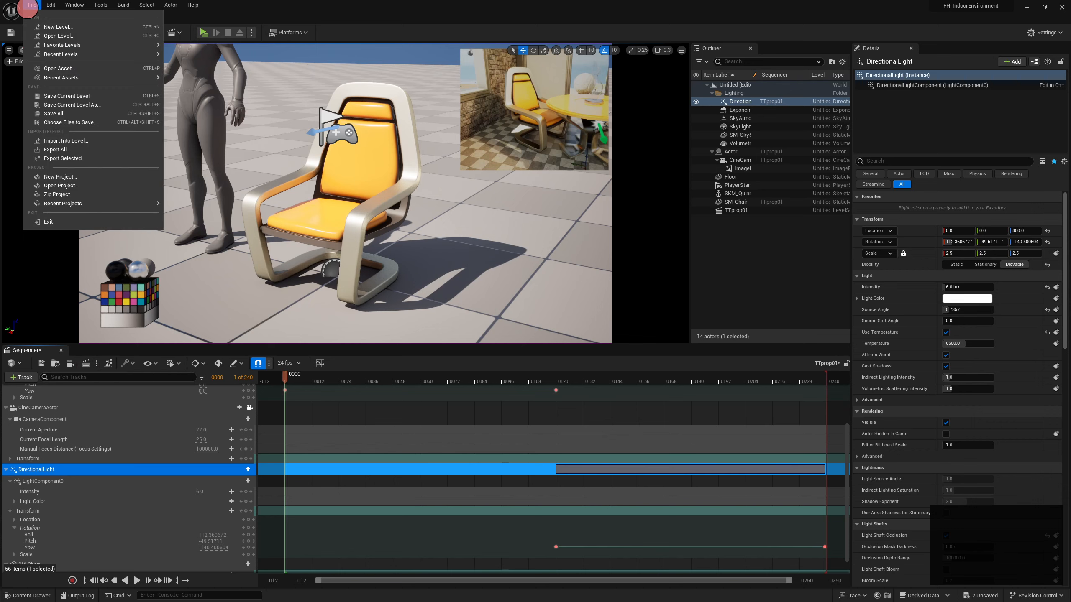
left_click(54, 110)
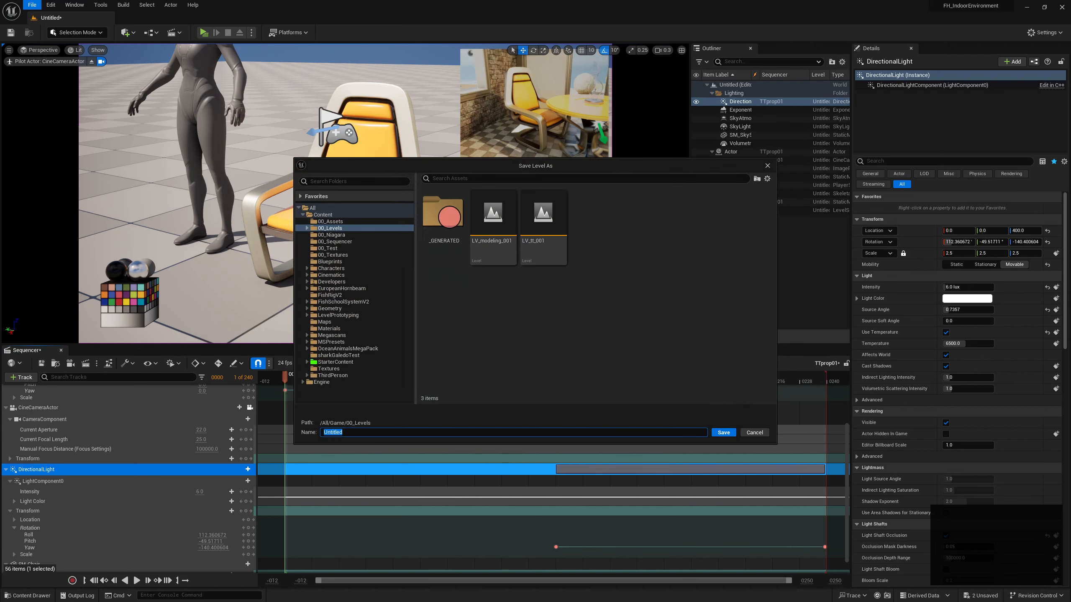
left_click(531, 249)
left_click(334, 434)
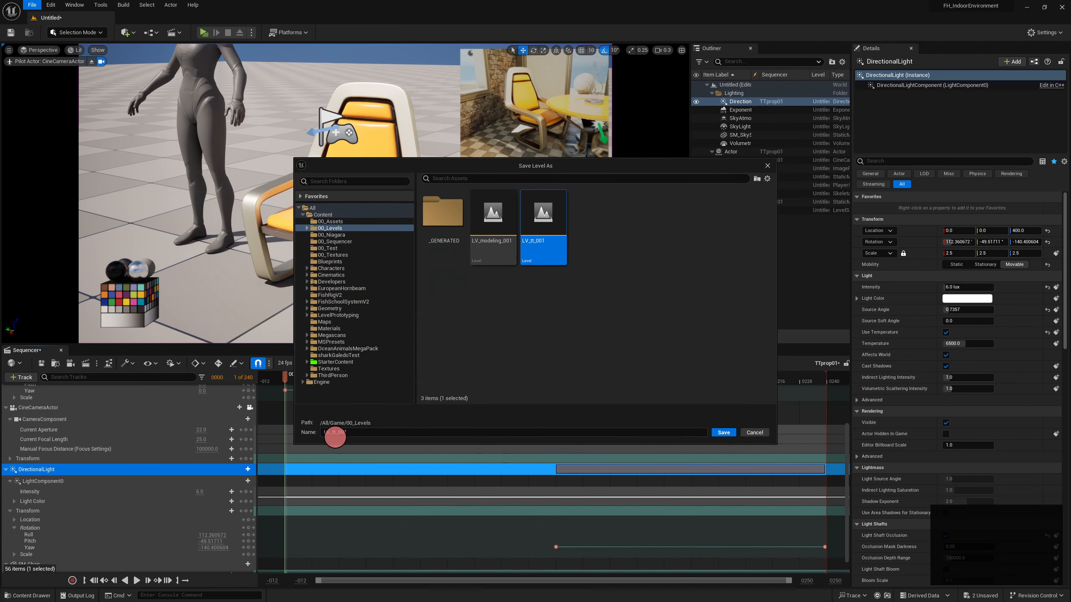
key("BackSpace")
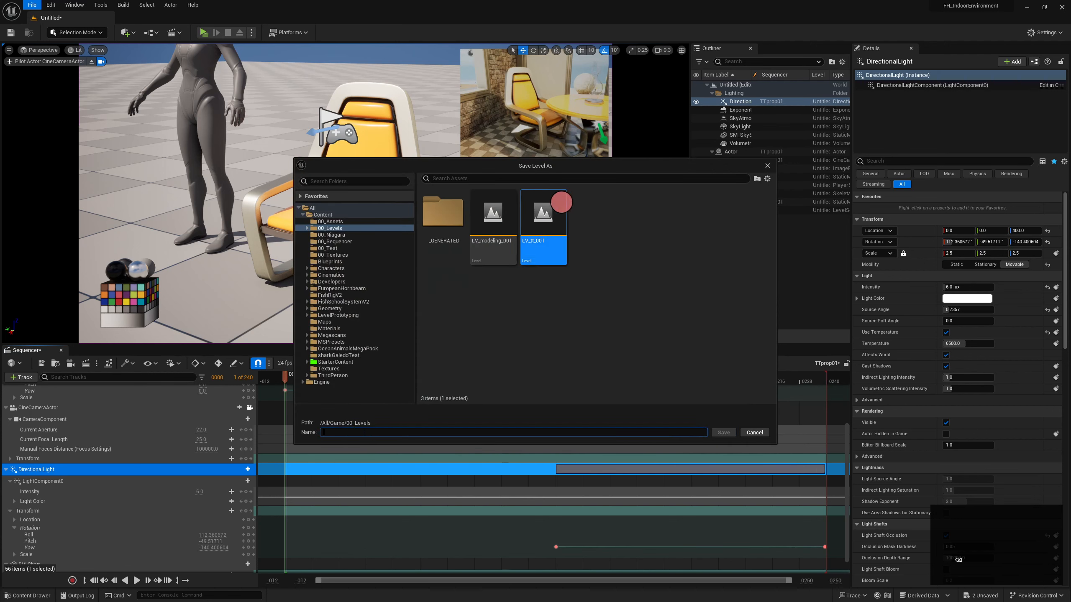
left_click(491, 210)
left_click(540, 210)
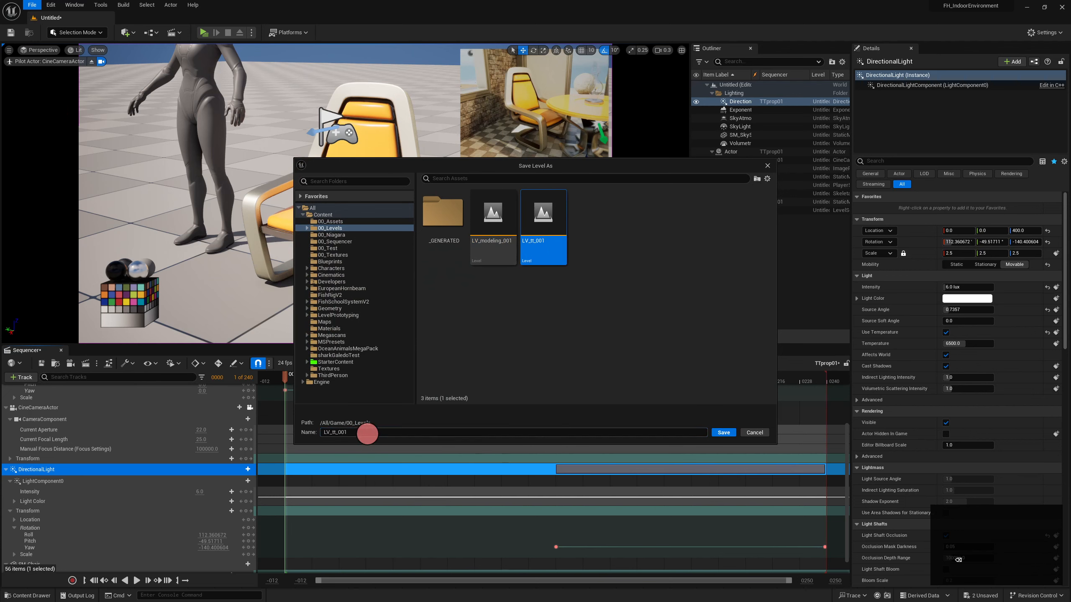
type("2")
key("Return")
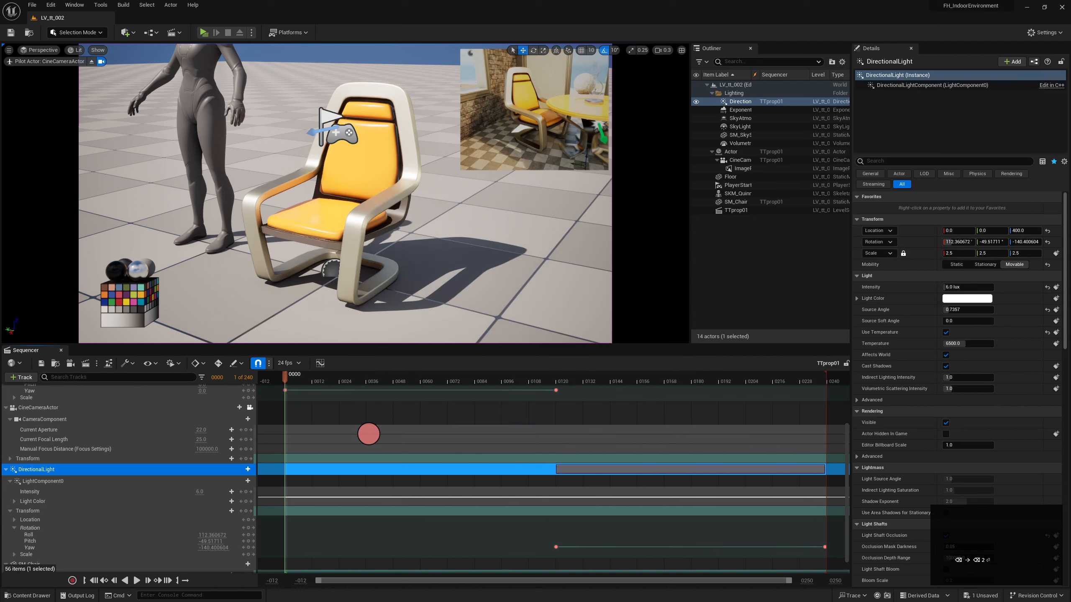
left_click(34, 4)
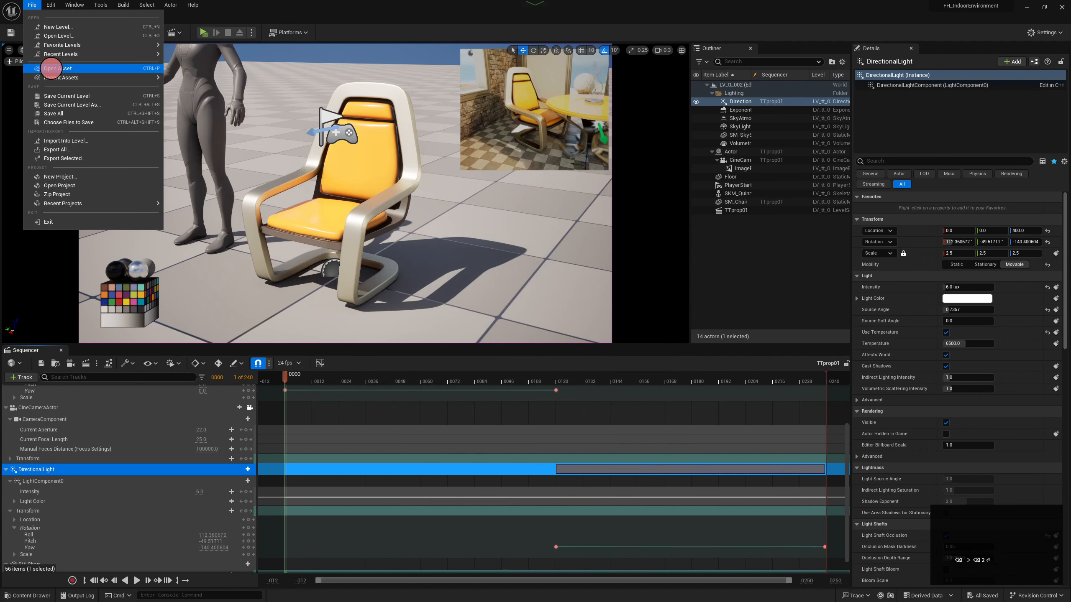
left_click(57, 114)
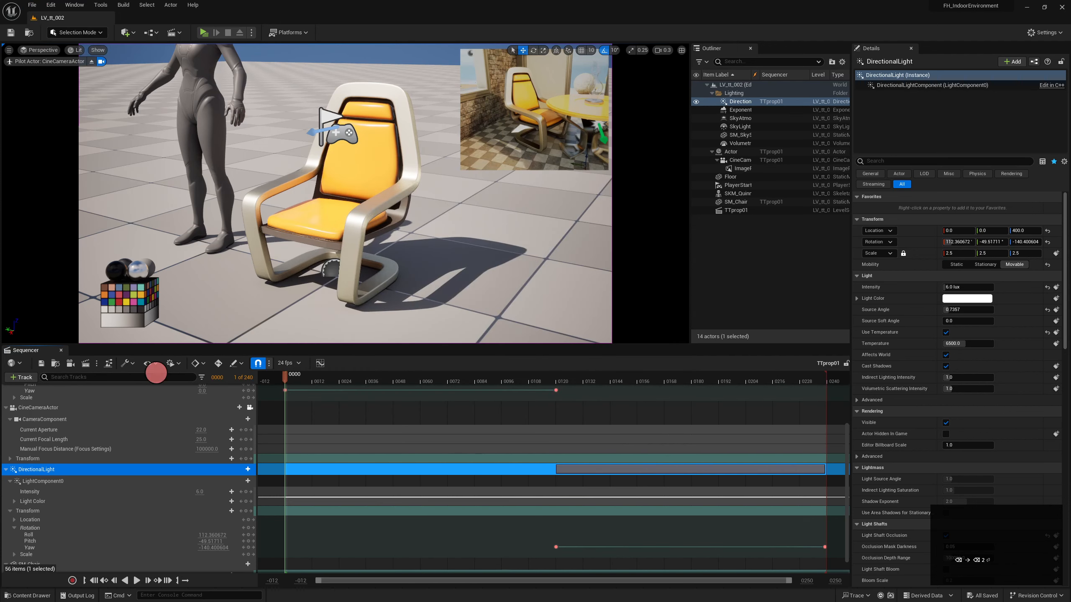
Step: Render the level sequence to a movie using the Video Sequence (avi) image output format
left_click(85, 362)
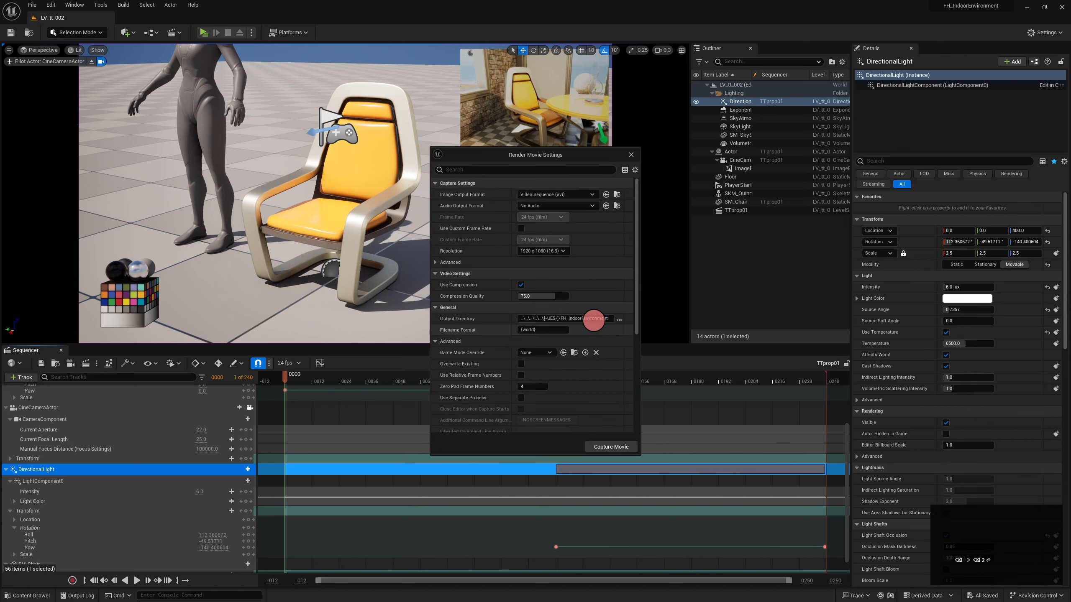
left_click(538, 194)
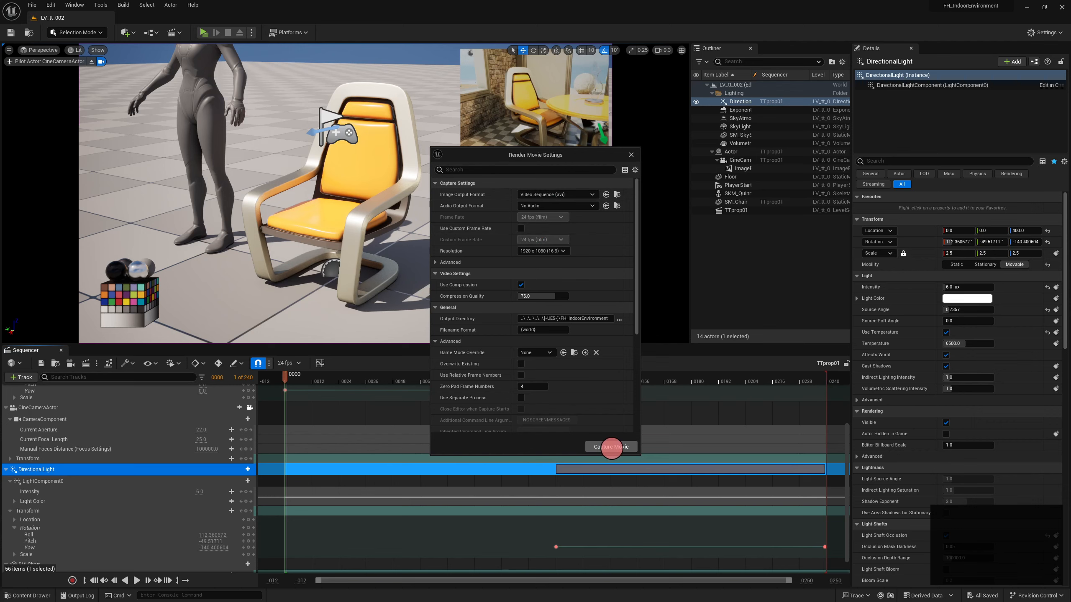
left_click(611, 446)
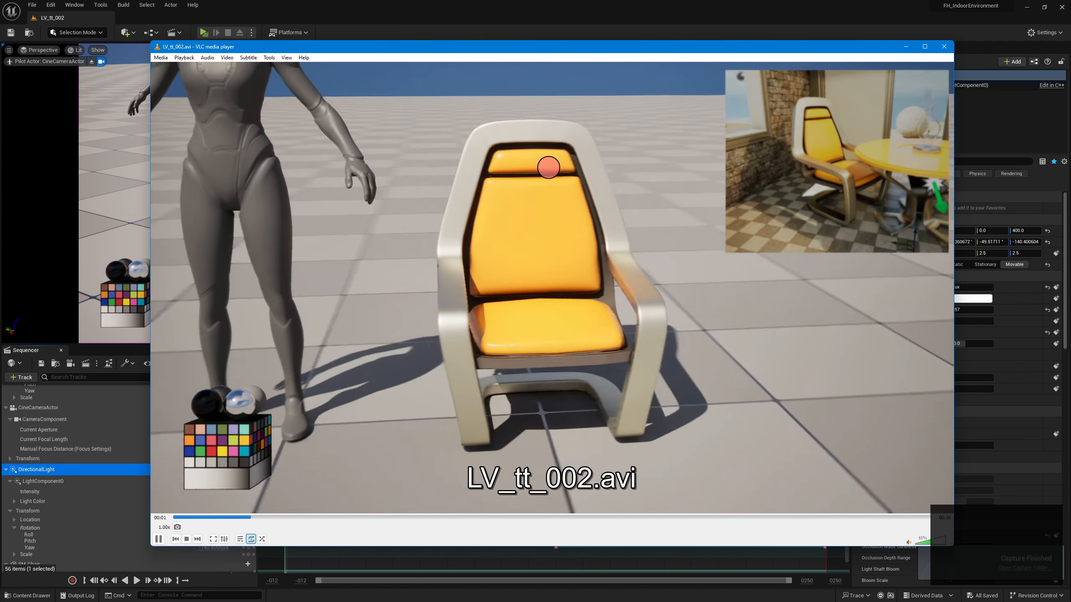
Step: Watch the rendered LV_tt_002.avi full screen in VLC media player and return to the windowed view
double_click(550, 164)
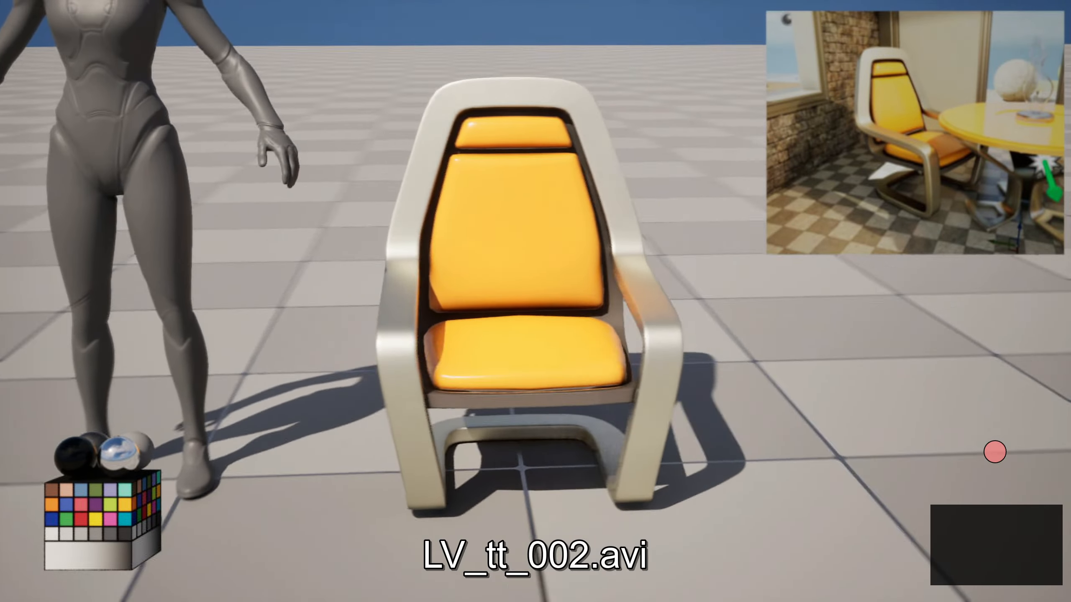
key("Escape")
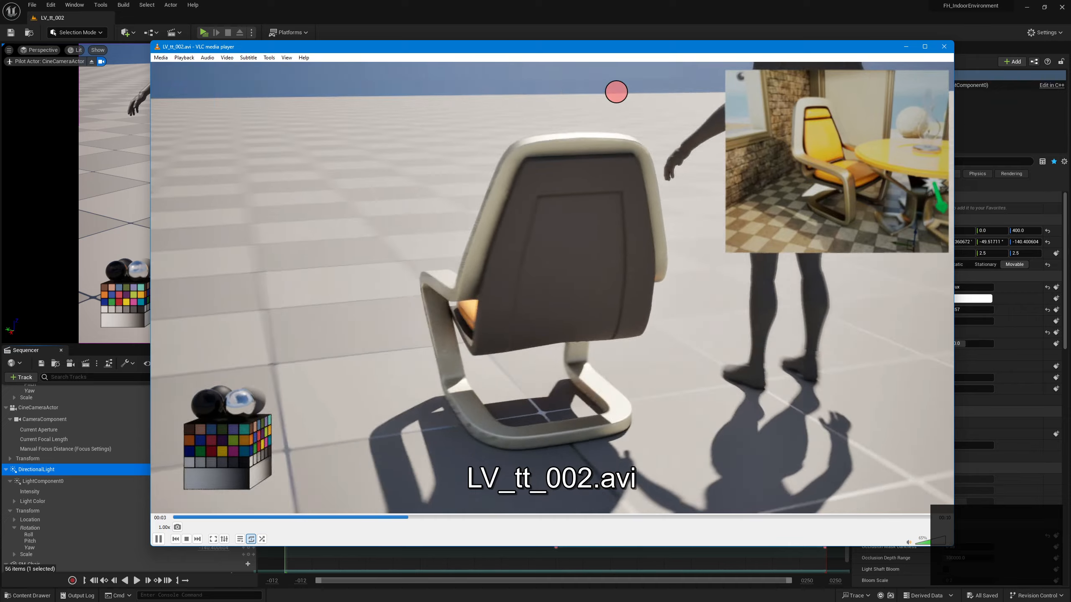